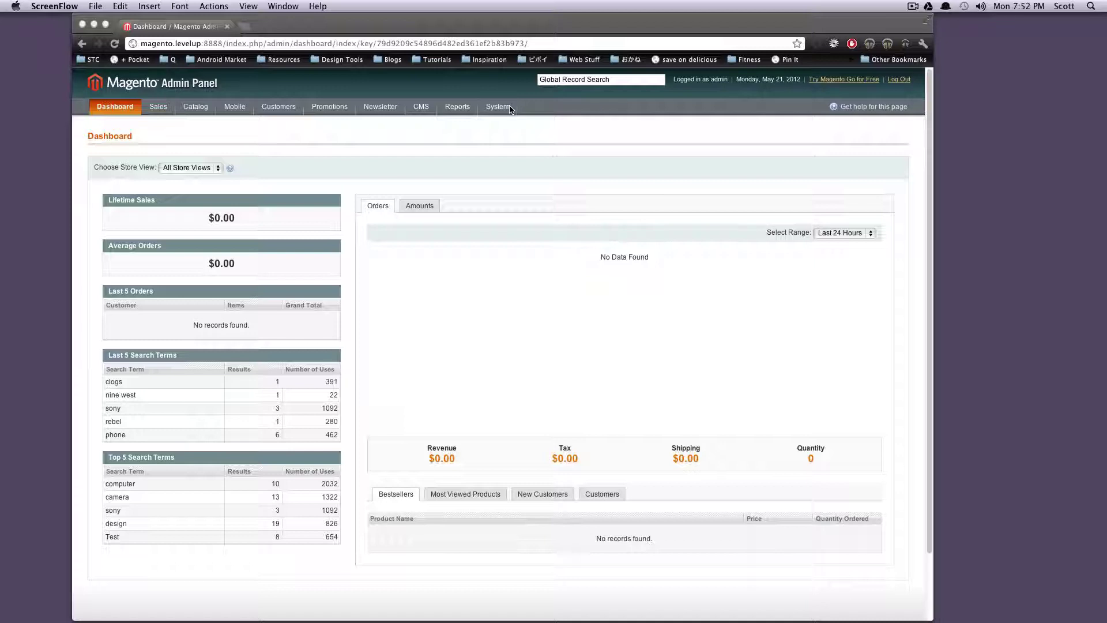
Step: Bring Chrome to the front on the Magento dashboard and reach for System > My Account
left_click(521, 132)
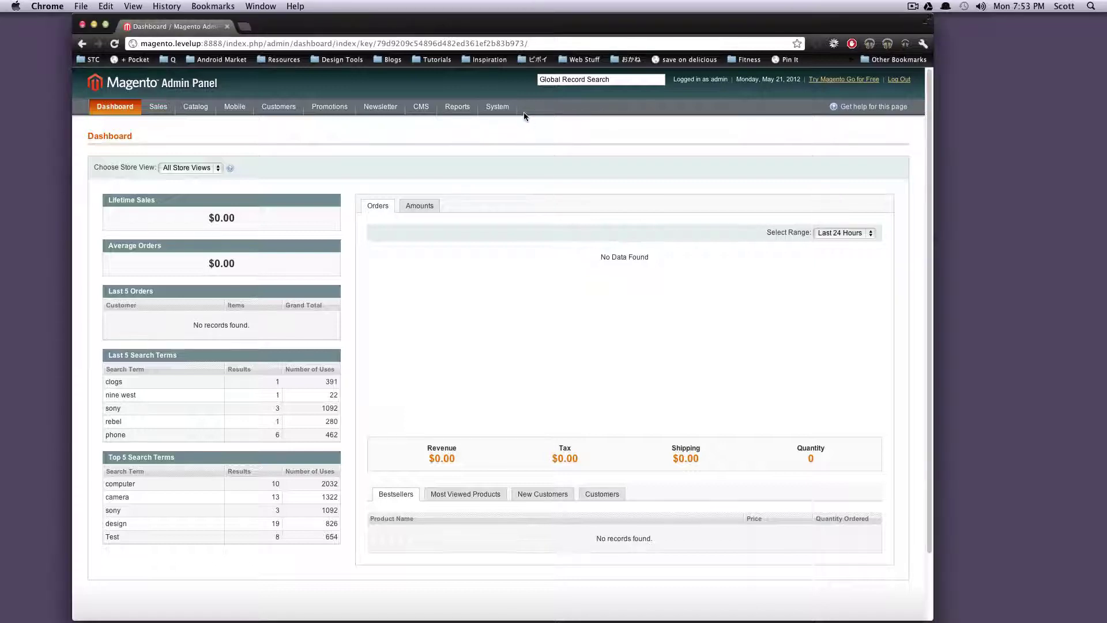
mouse_move(505, 109)
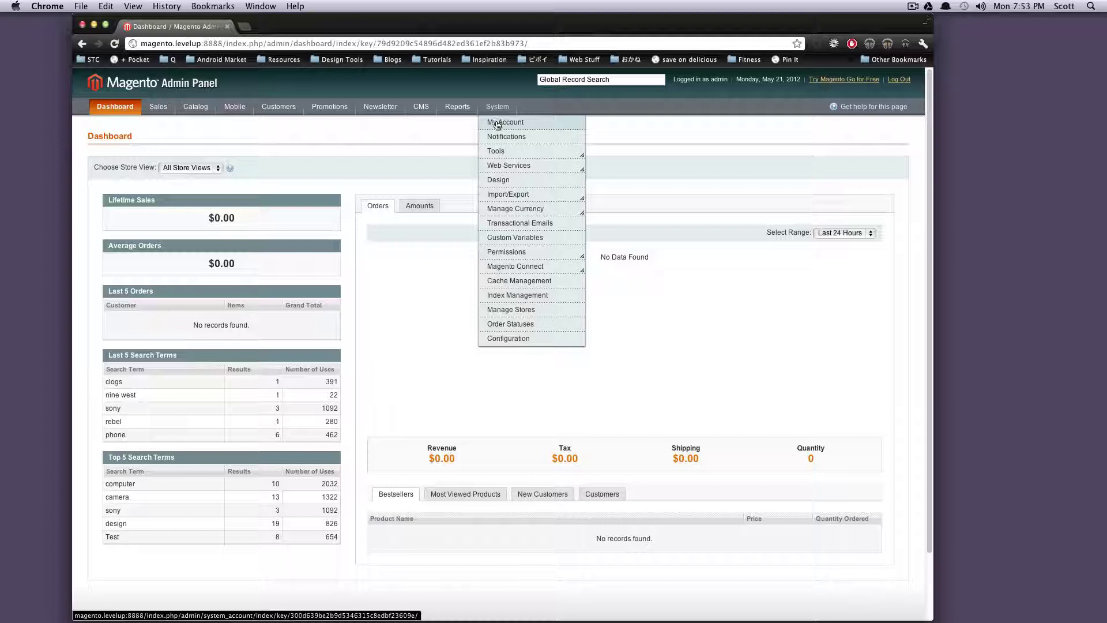
left_click(497, 124)
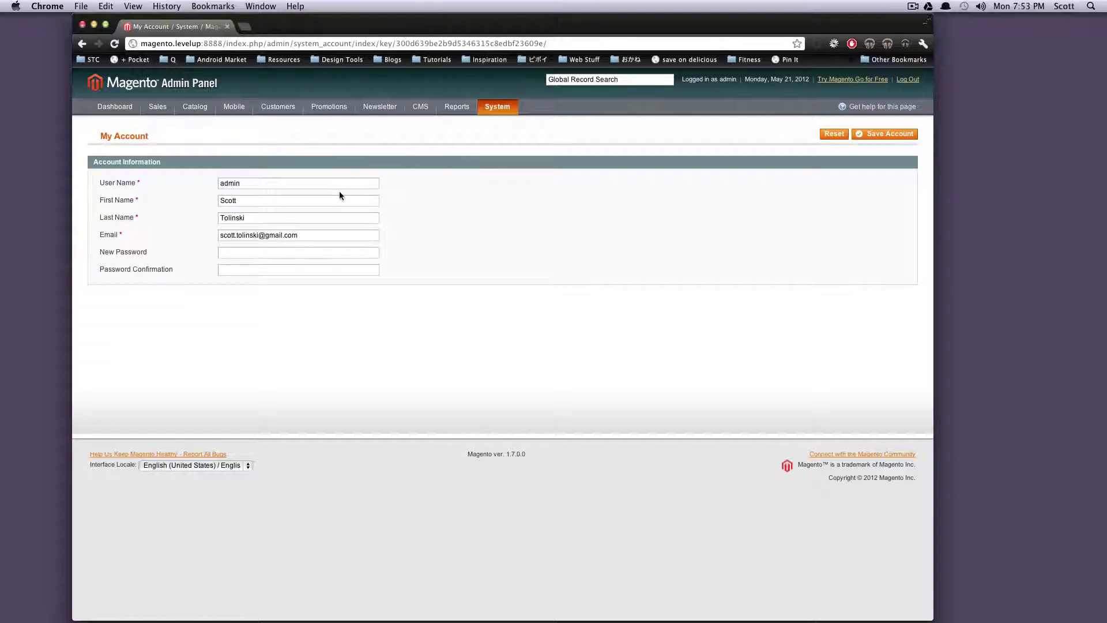
double_click(297, 203)
key("Tab")
left_click_drag(316, 235, 192, 237)
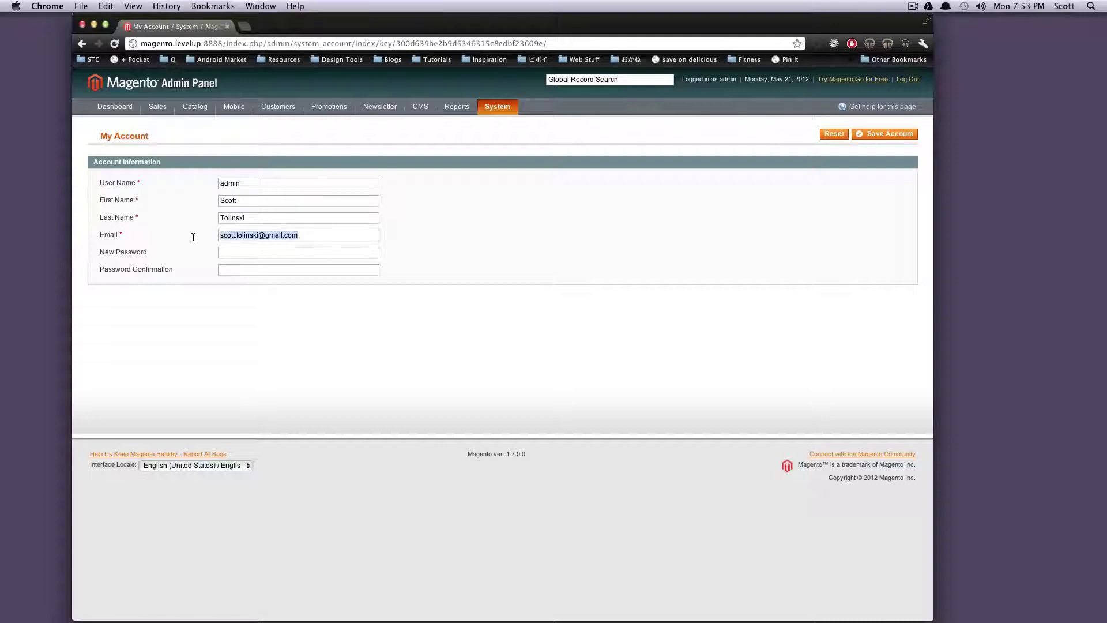
left_click(265, 256)
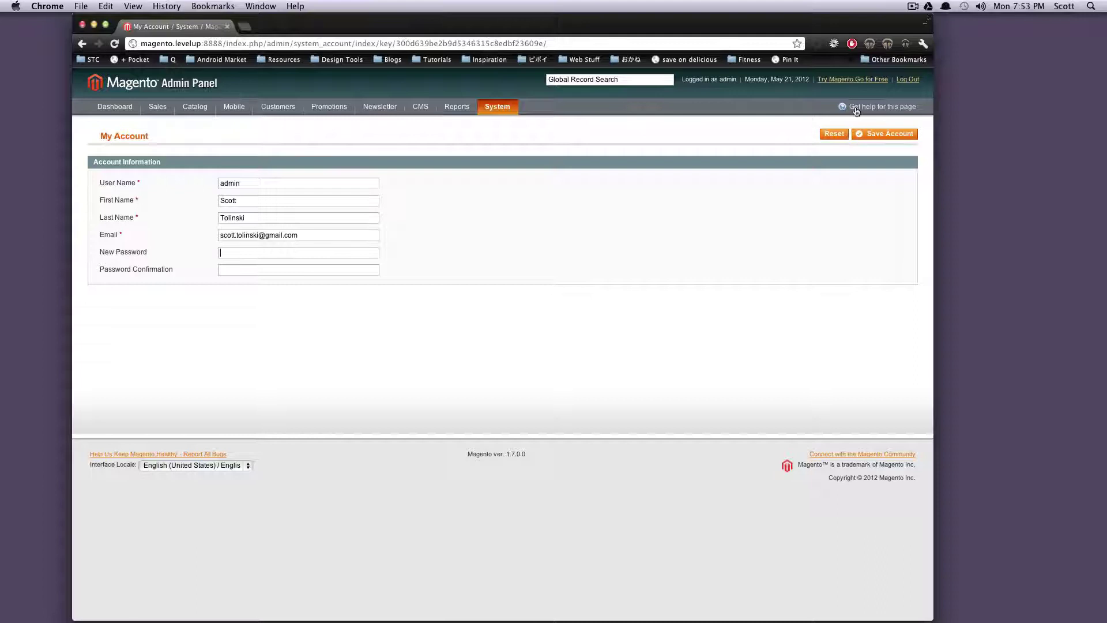
left_click(294, 266)
left_click(884, 139)
mouse_move(503, 111)
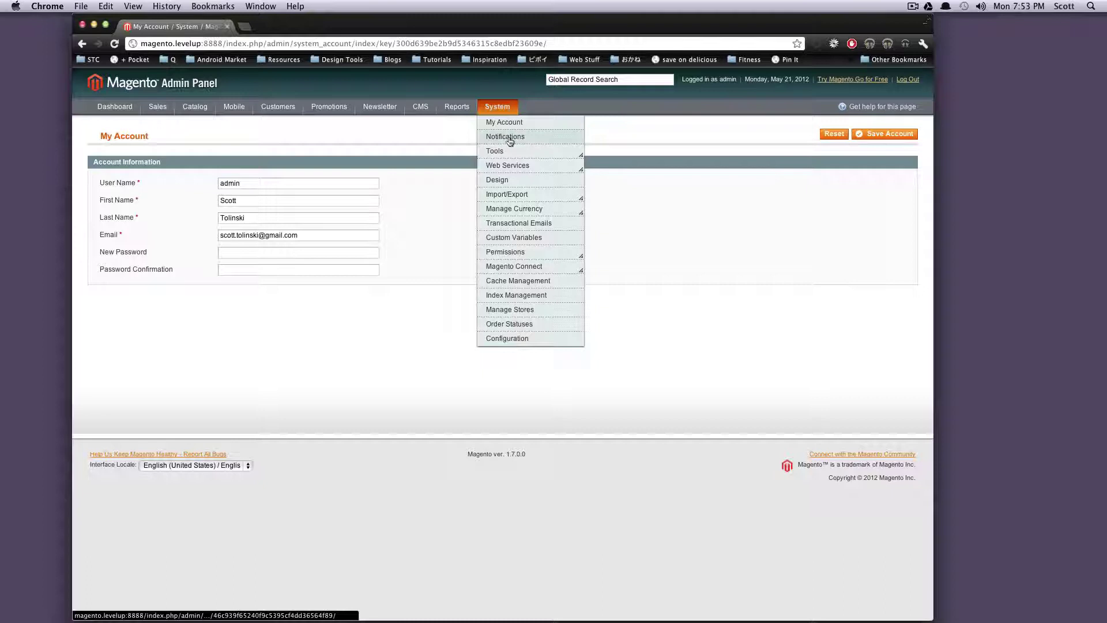
Step: Open the empty Notifications inbox and look over its Actions bulk list without choosing any action
left_click(507, 137)
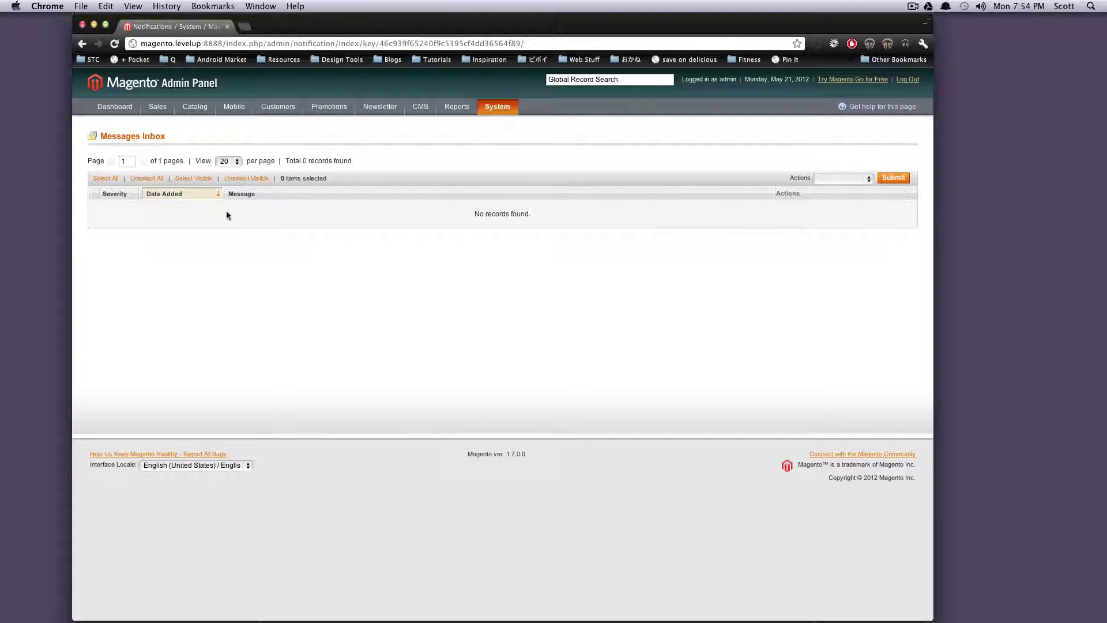
left_click(847, 178)
left_click(833, 181)
mouse_move(366, 109)
mouse_move(496, 108)
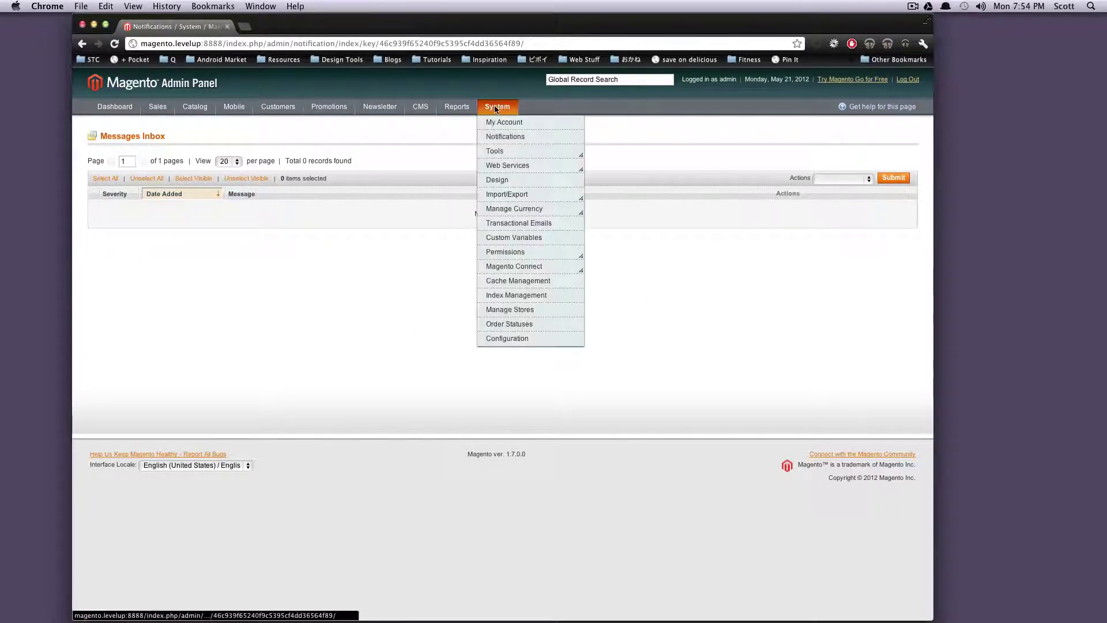
mouse_move(498, 150)
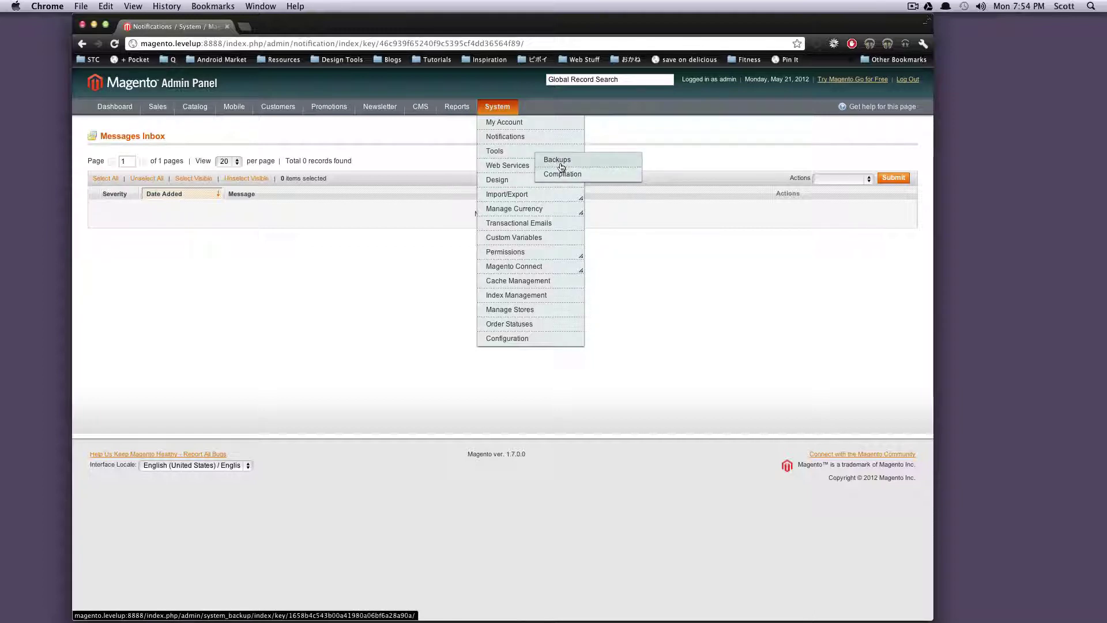
Step: View the Backups page and then the Compilation page under System > Tools
left_click(559, 161)
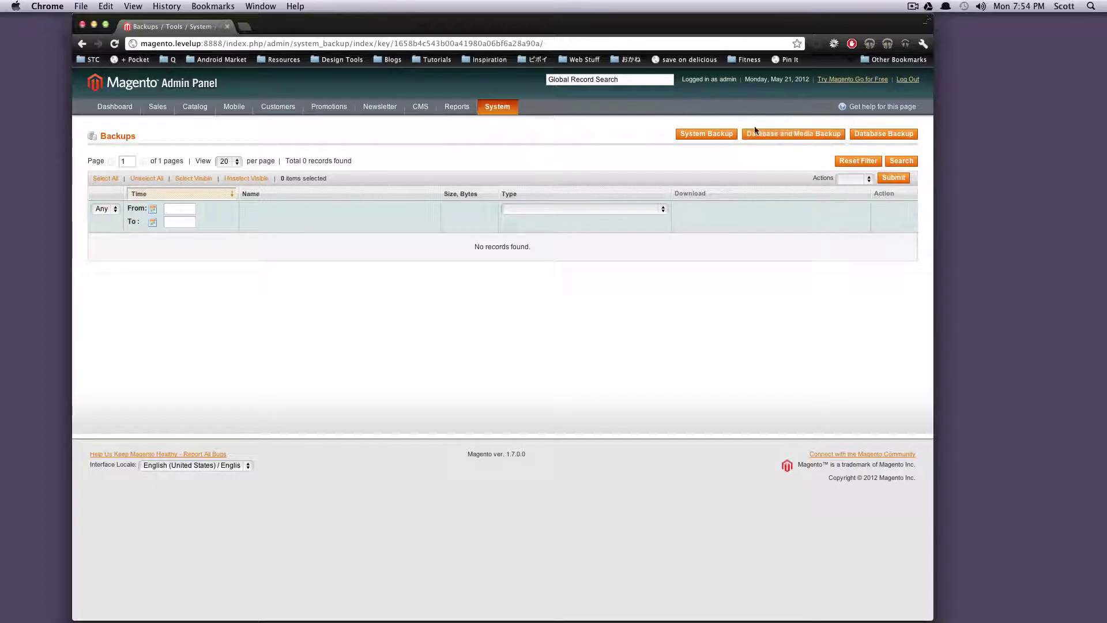
mouse_move(506, 113)
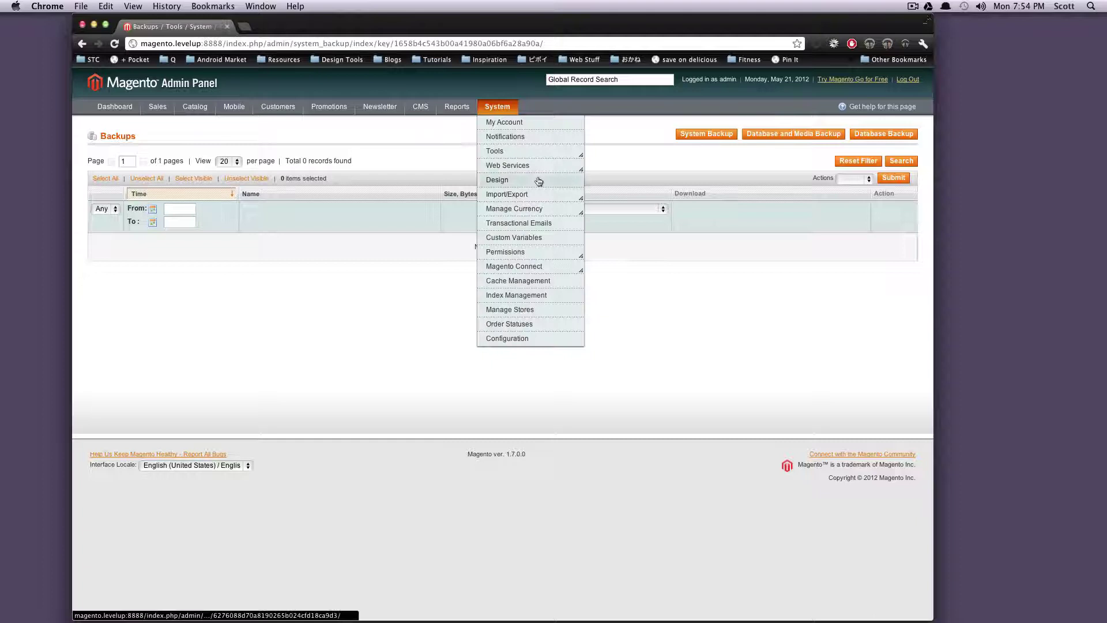
mouse_move(519, 151)
left_click(558, 173)
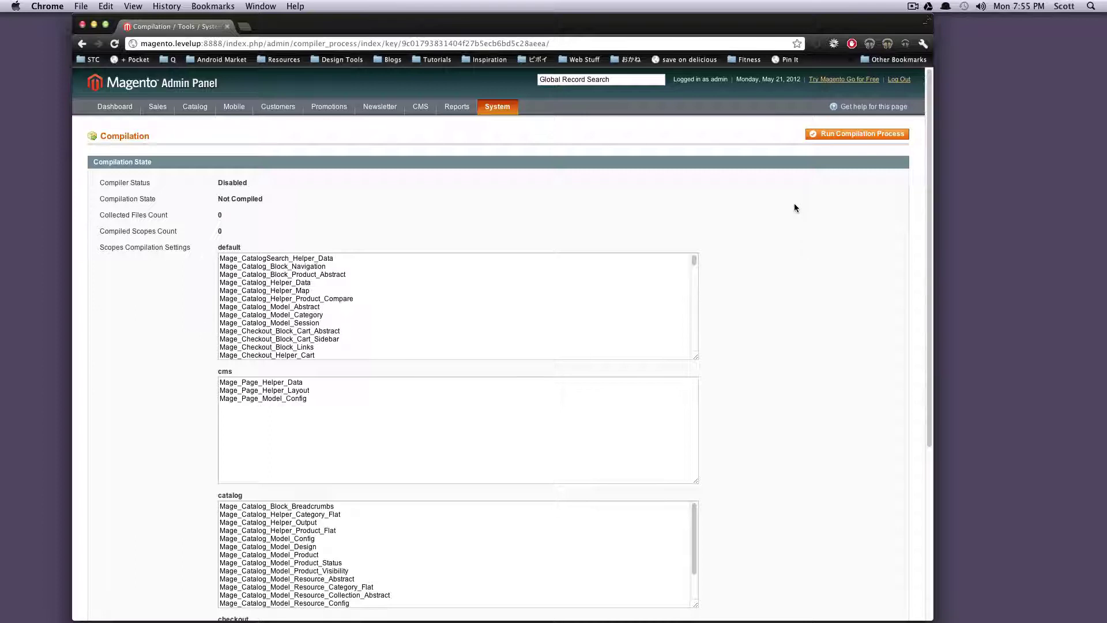
Step: Open the Web Services REST Roles list, showing the Customer and Guest roles
mouse_move(498, 111)
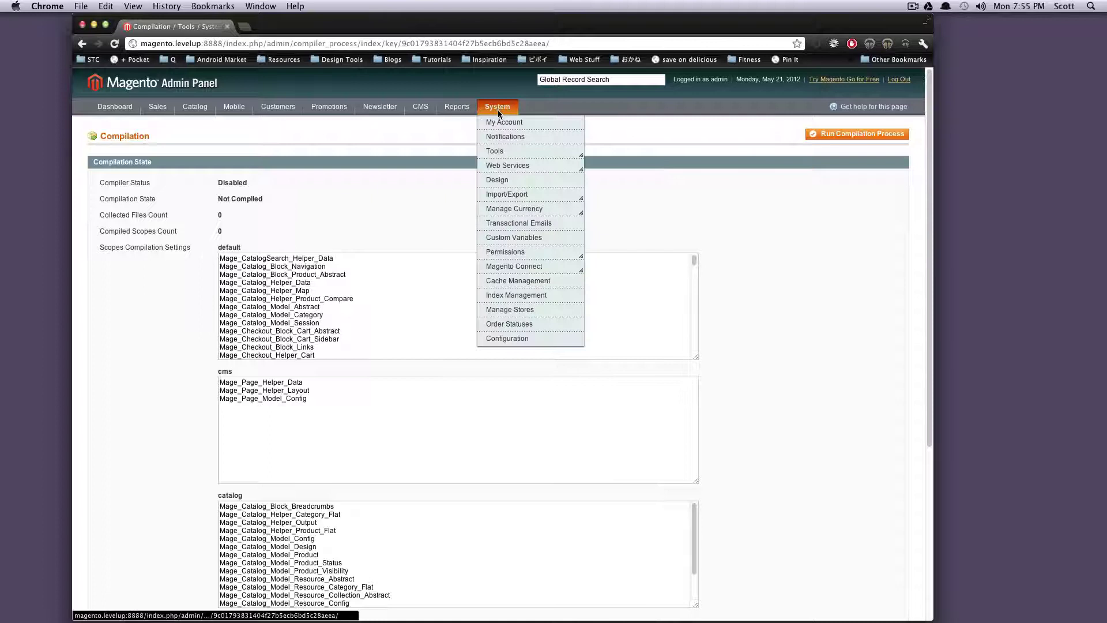
mouse_move(514, 168)
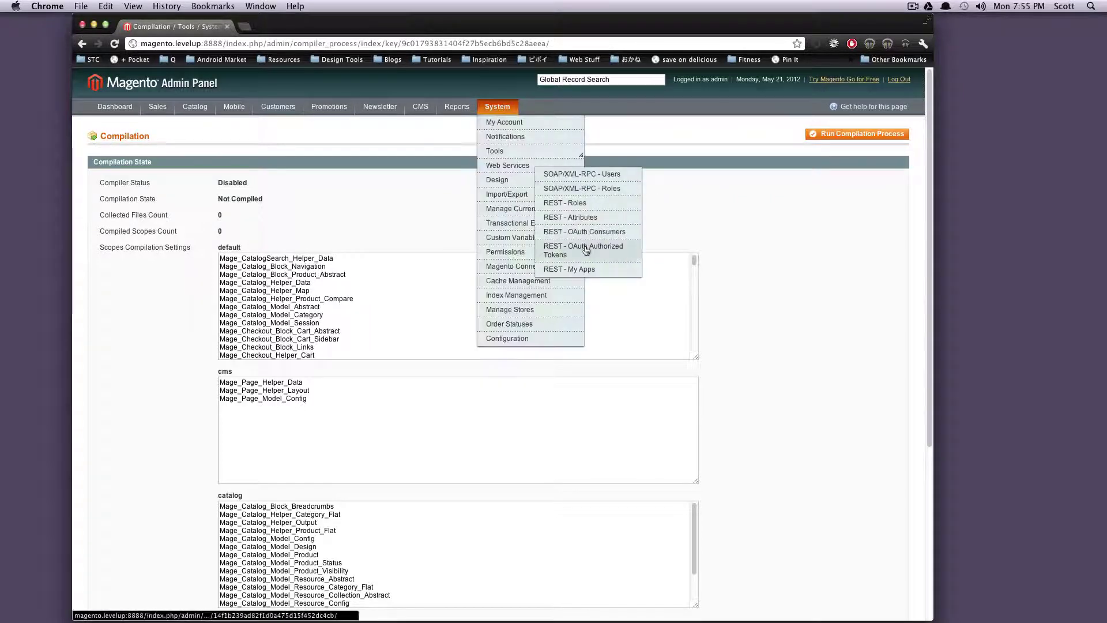
left_click(586, 207)
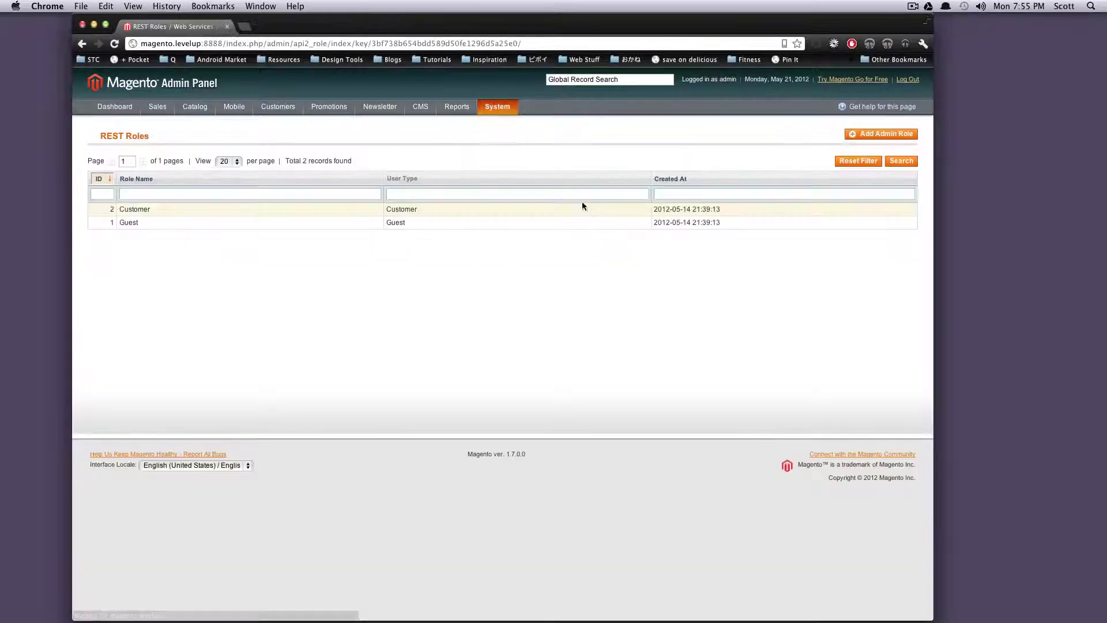
mouse_move(497, 110)
mouse_move(522, 167)
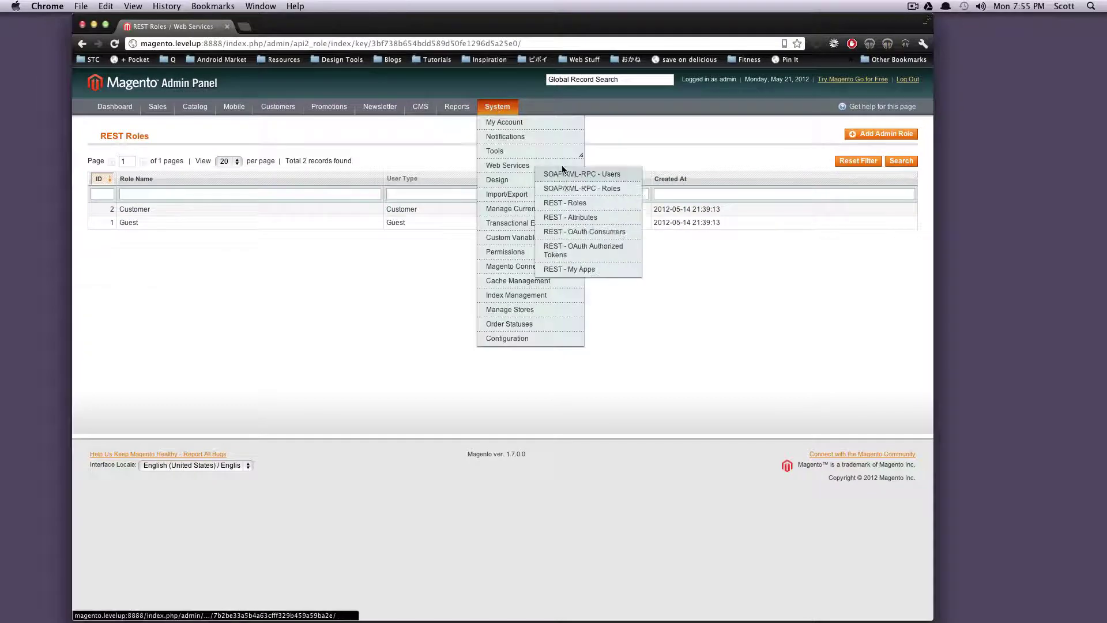
Step: Add a new design change for the English store, browsing the Custom Design themes without picking one
left_click(500, 180)
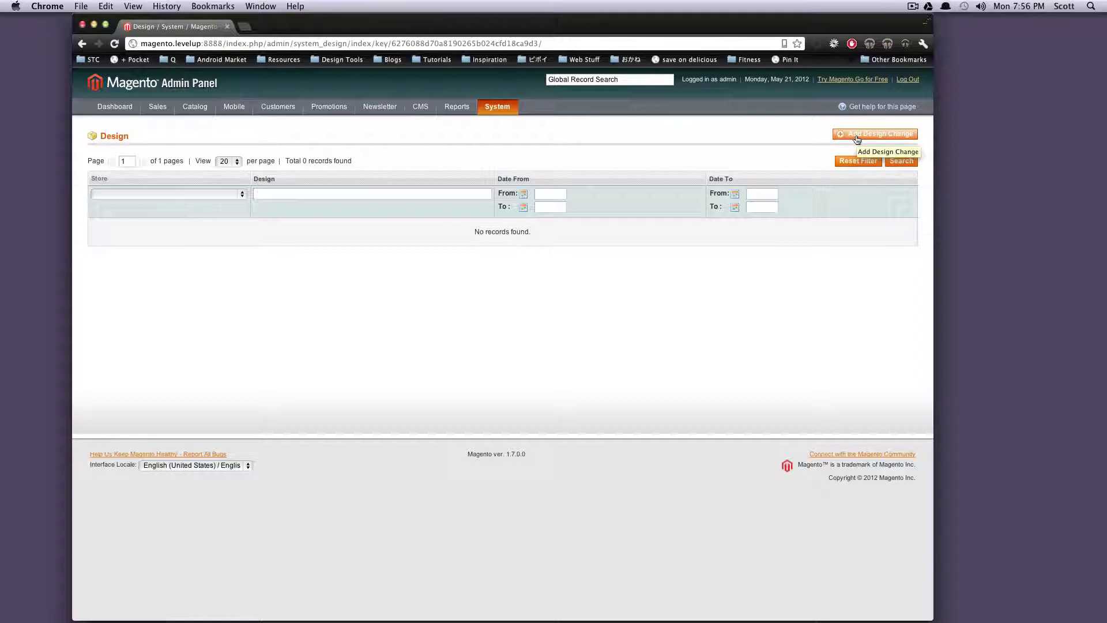
left_click(856, 138)
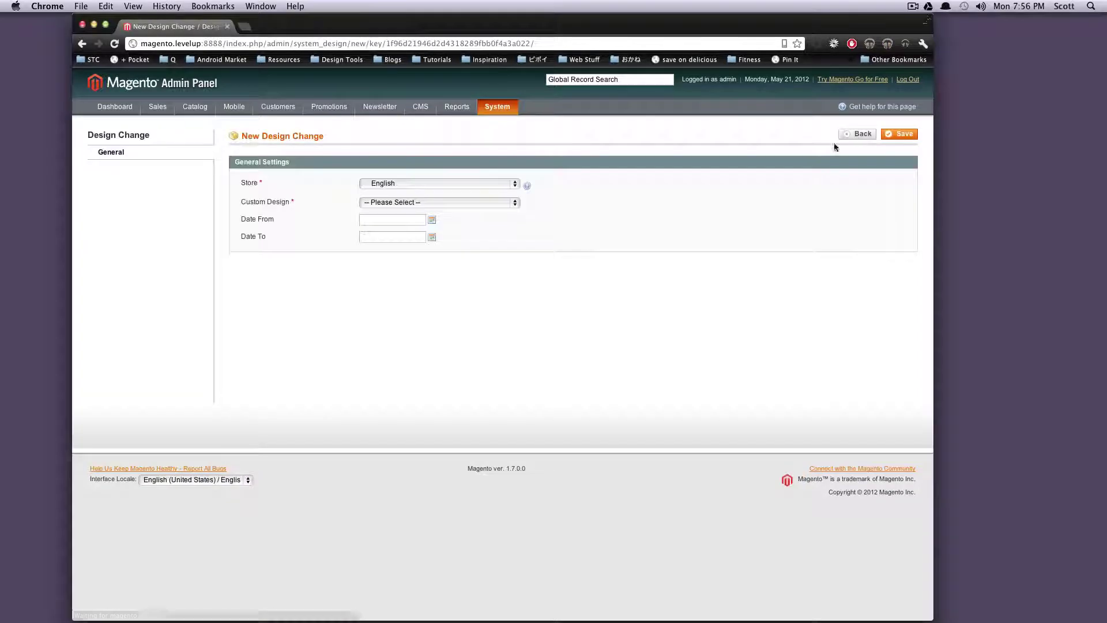
left_click(402, 202)
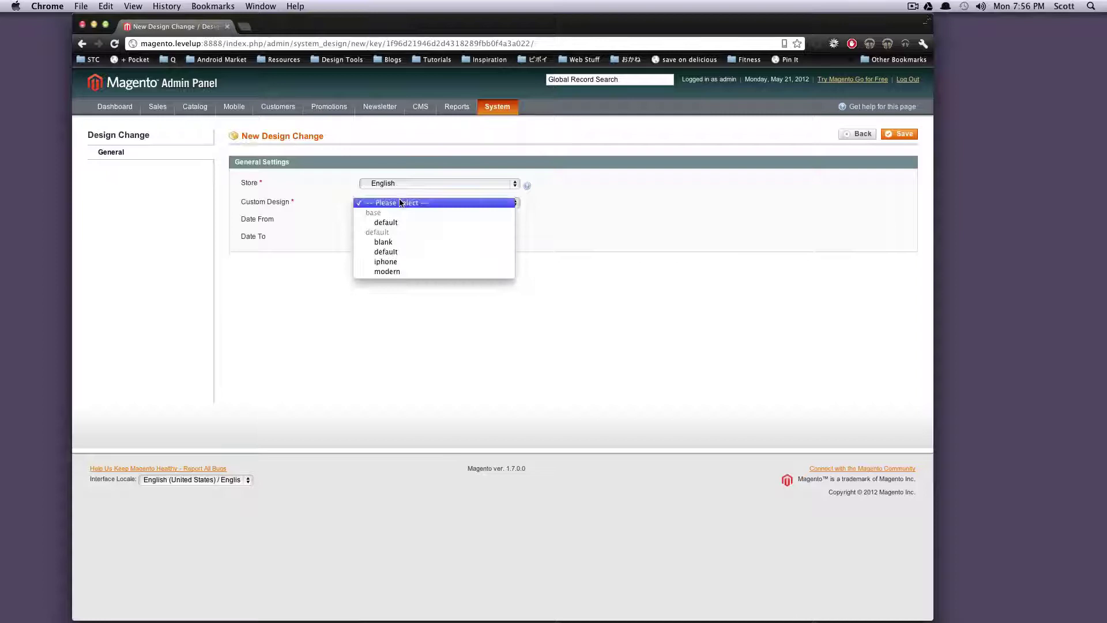
left_click(592, 219)
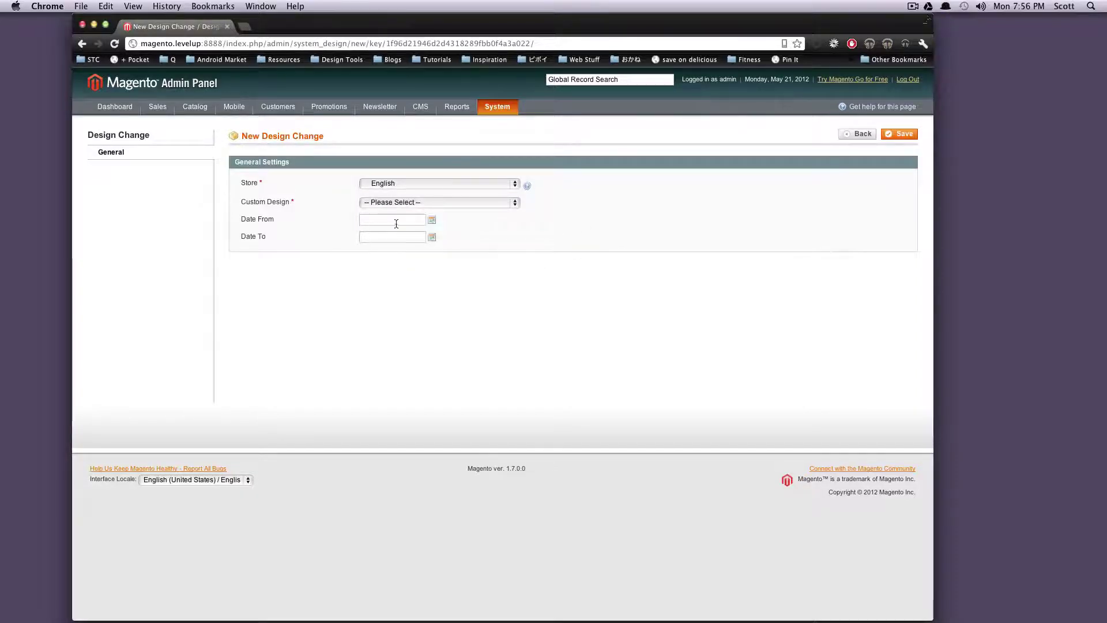
left_click(465, 203)
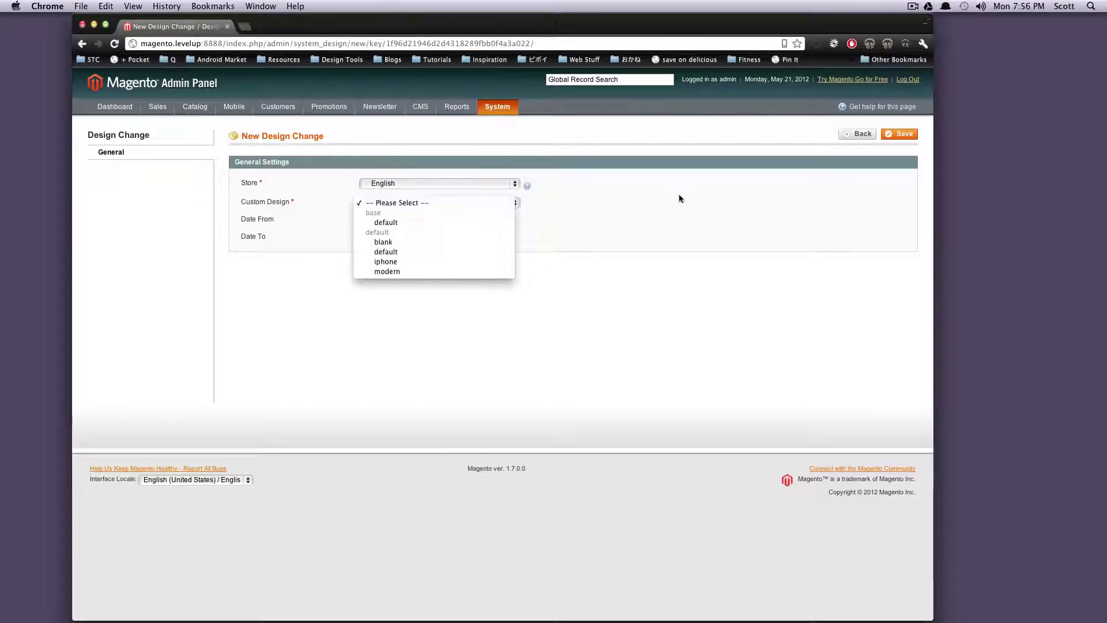
left_click(460, 220)
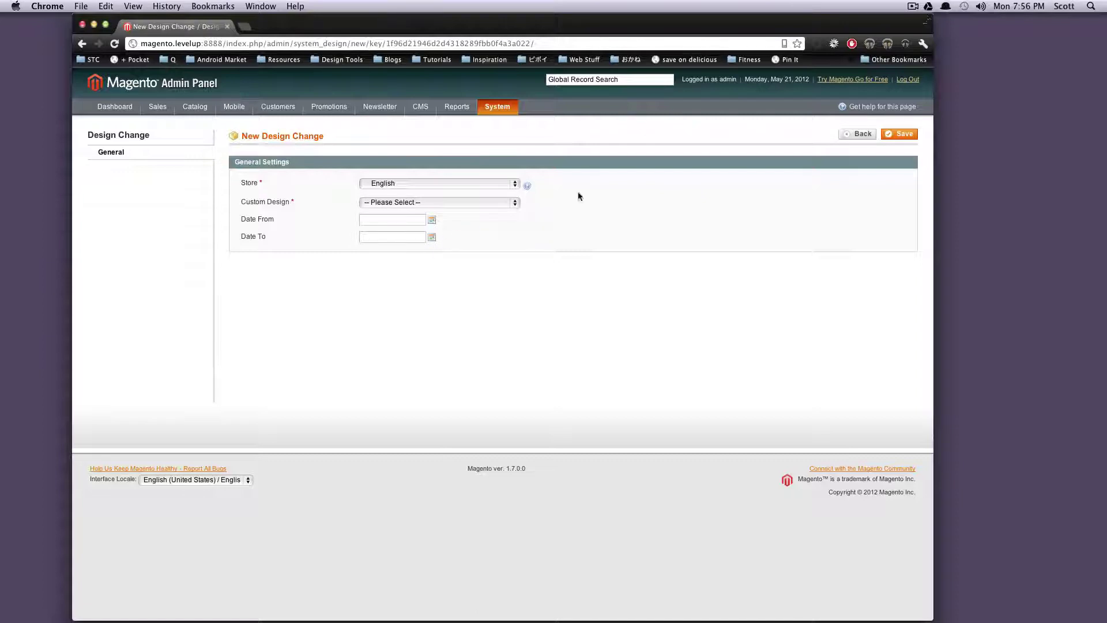
mouse_move(497, 109)
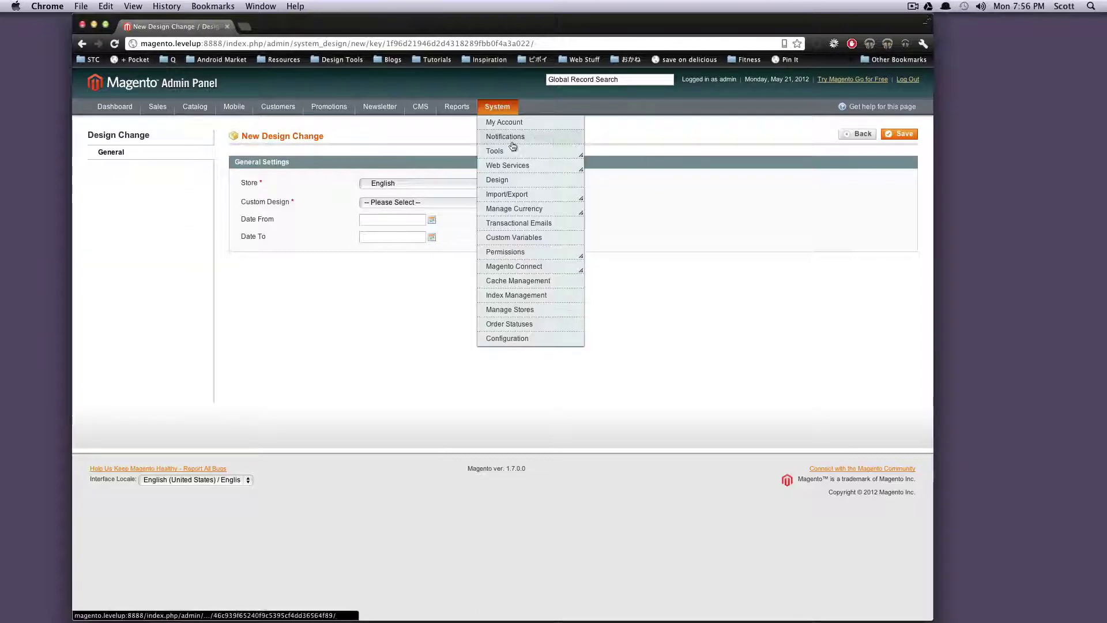
mouse_move(509, 152)
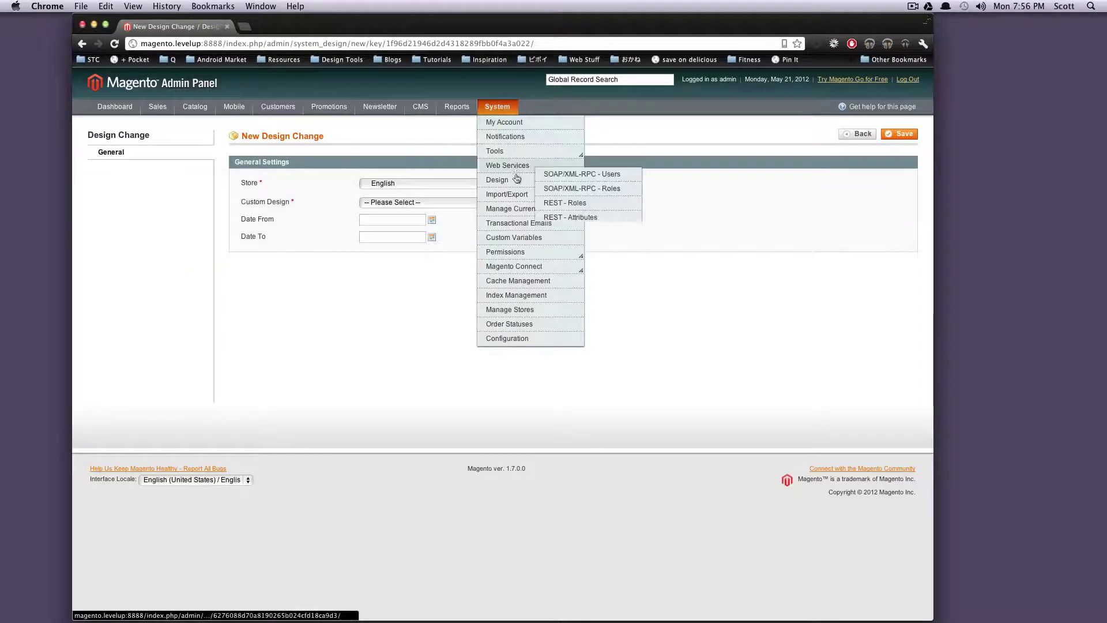
mouse_move(516, 193)
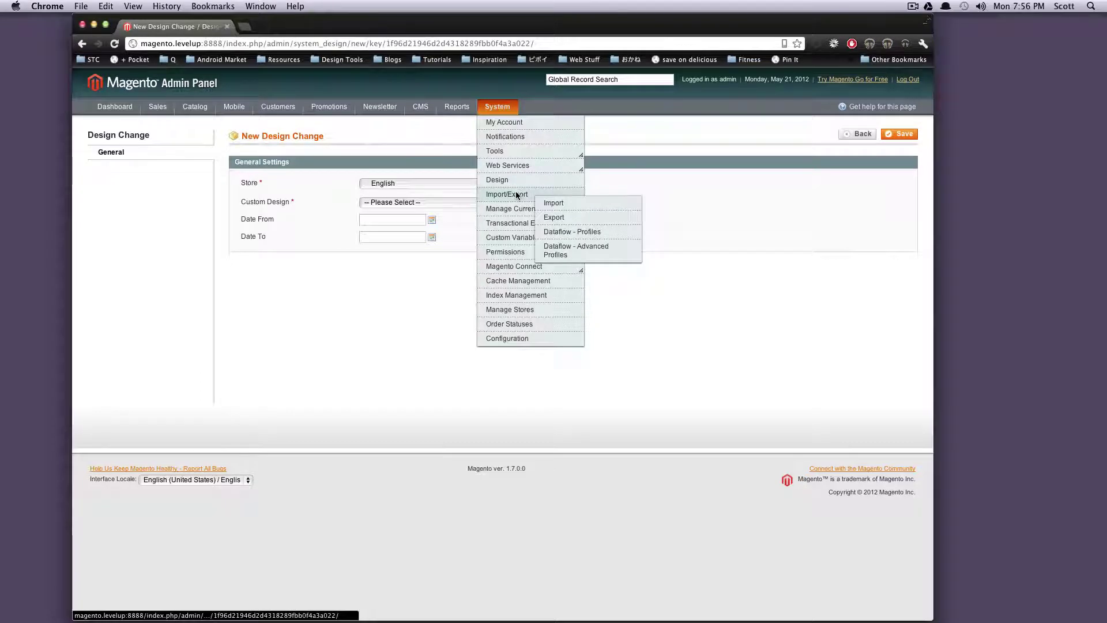
Step: Go from Import to the Export page and set Entity Type to Products in CSV format
left_click(562, 203)
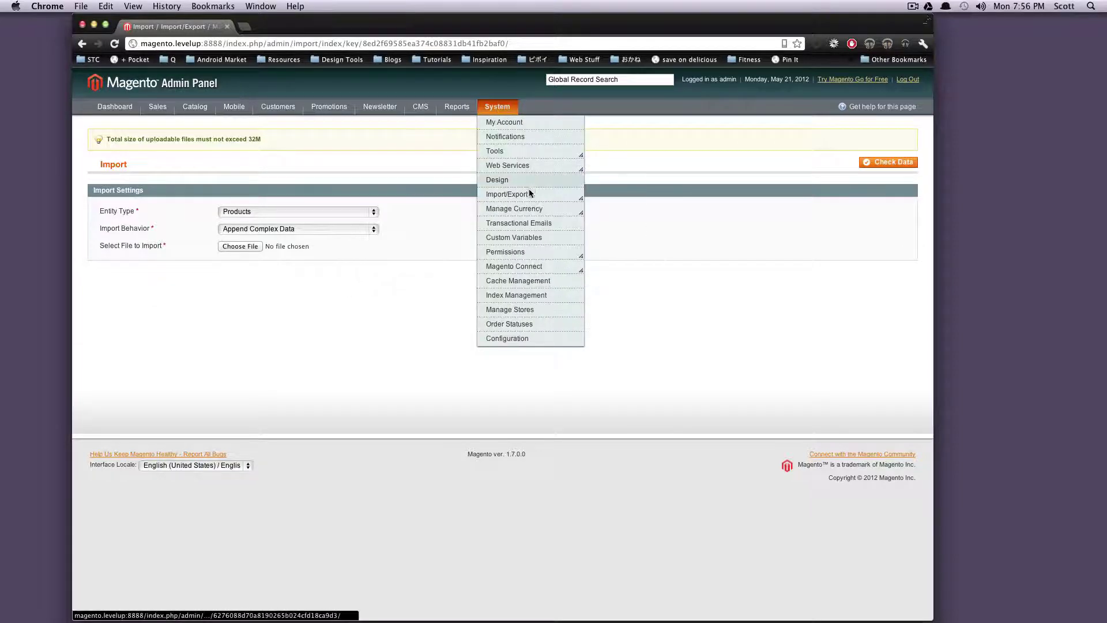
mouse_move(531, 193)
left_click(594, 217)
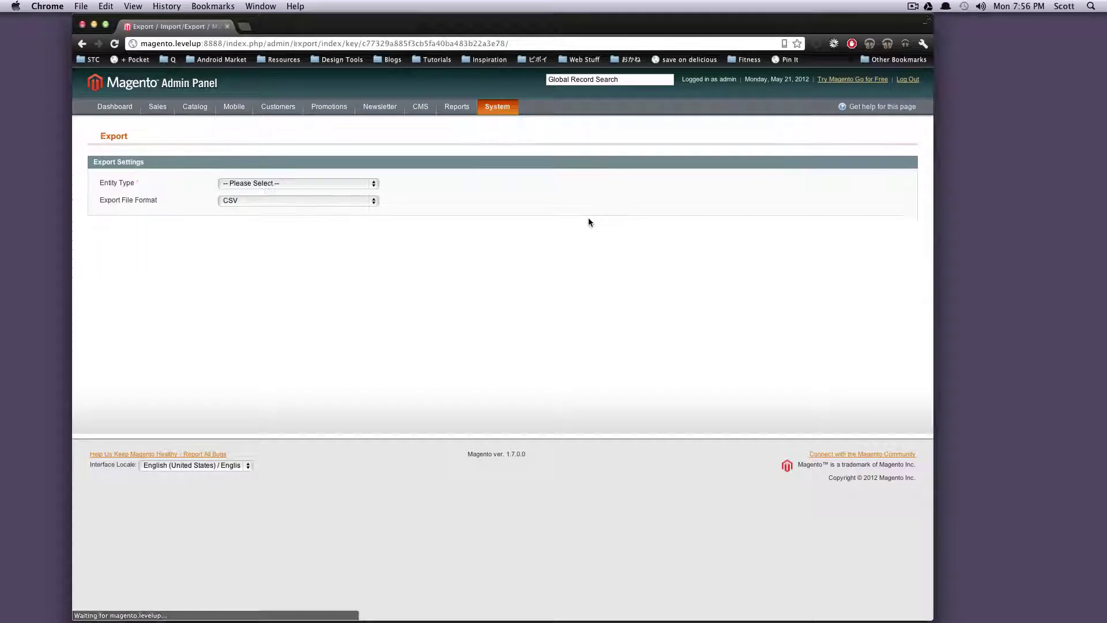
left_click(315, 184)
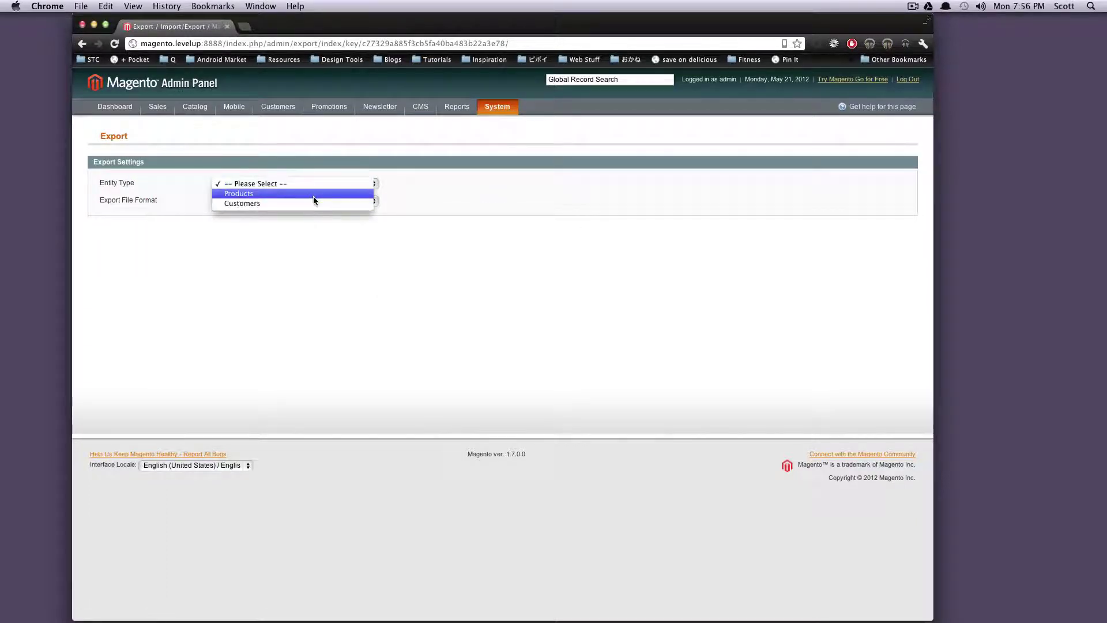
left_click(313, 194)
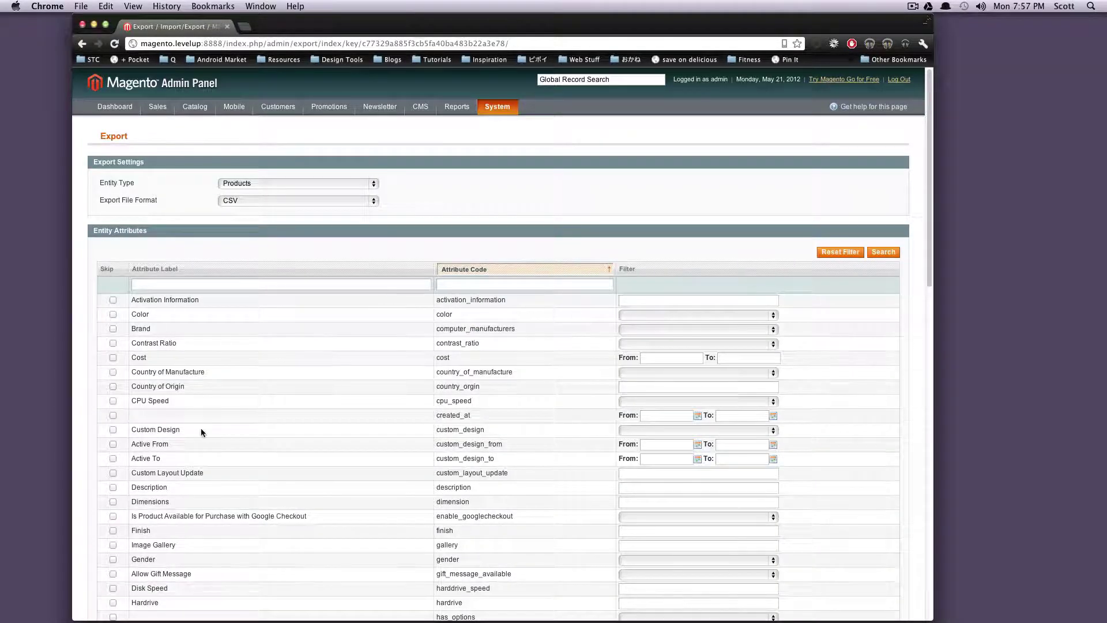
scroll(256, 407, "down", 20)
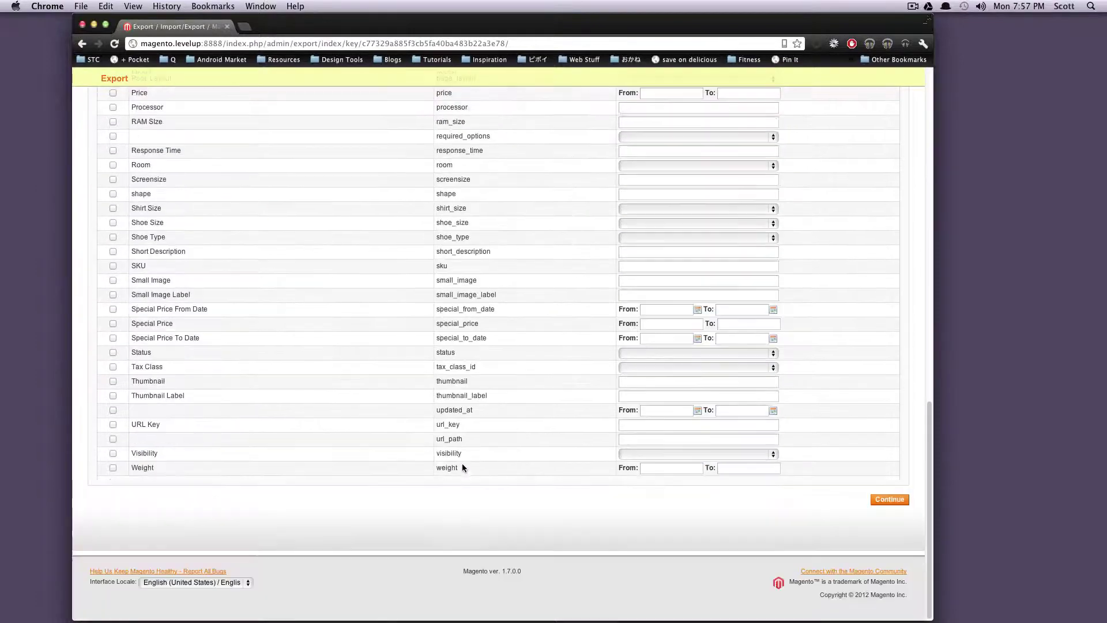
Step: Export the products CSV and reveal the downloaded file in Finder
left_click(888, 503)
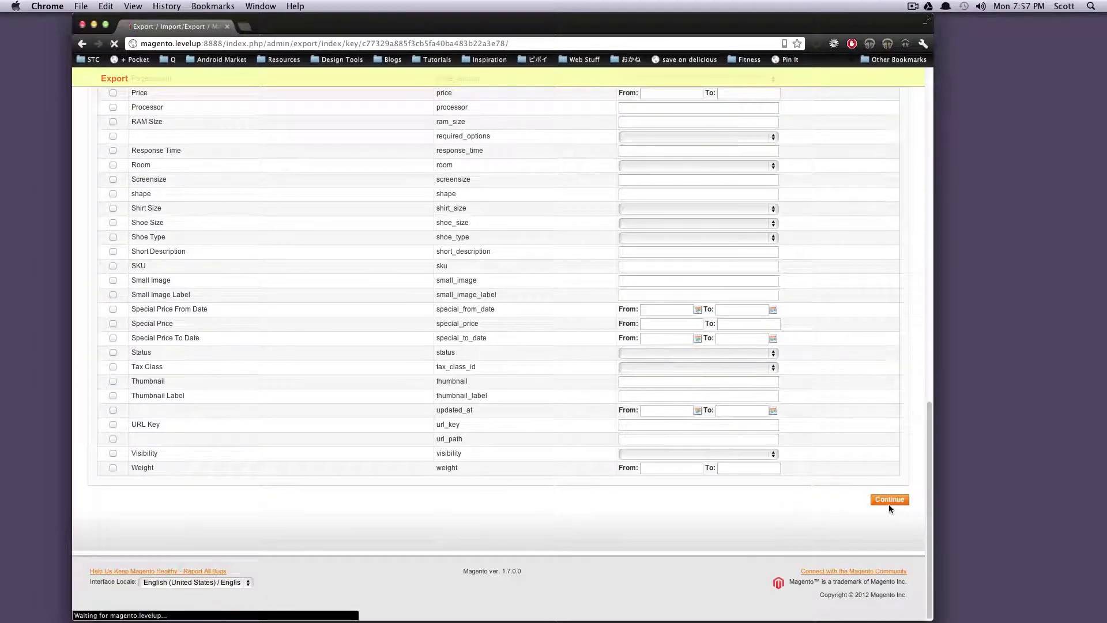
scroll(589, 341, "up", 2)
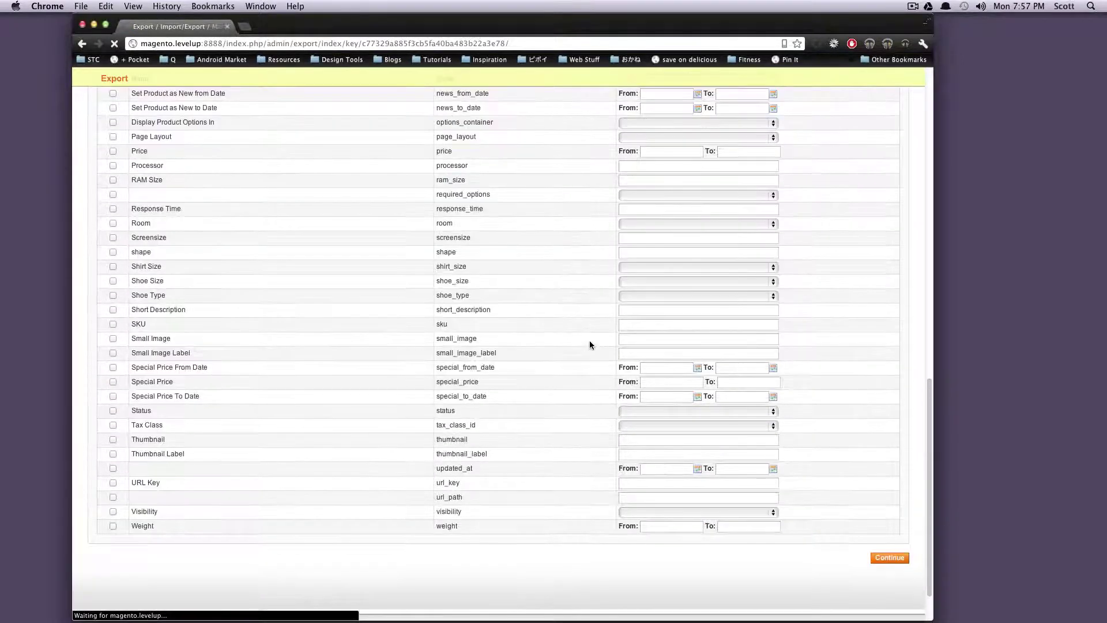
scroll(589, 345, "up", 10)
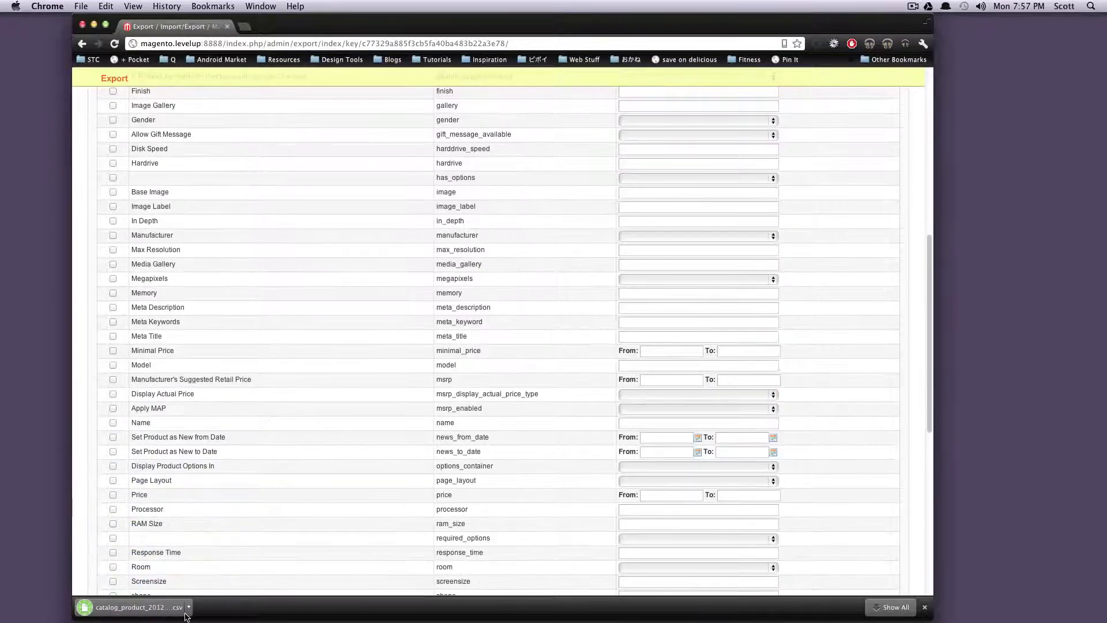
left_click(188, 608)
left_click(230, 590)
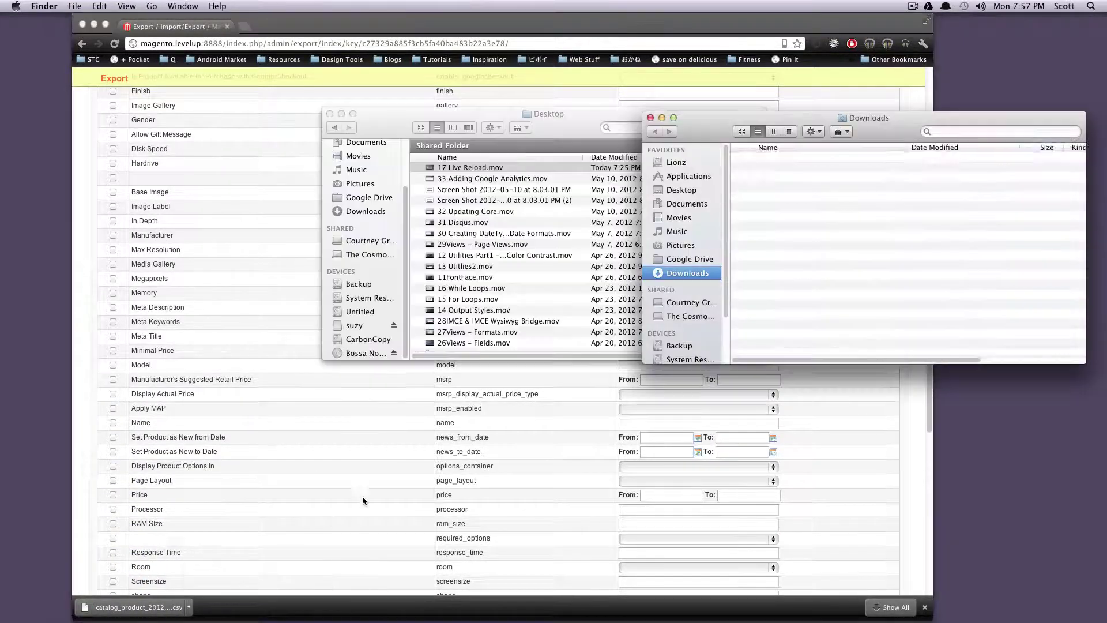
Step: Quick Look catalog_product_20120521_235708.csv, scroll through its product rows, then close the preview
key("space")
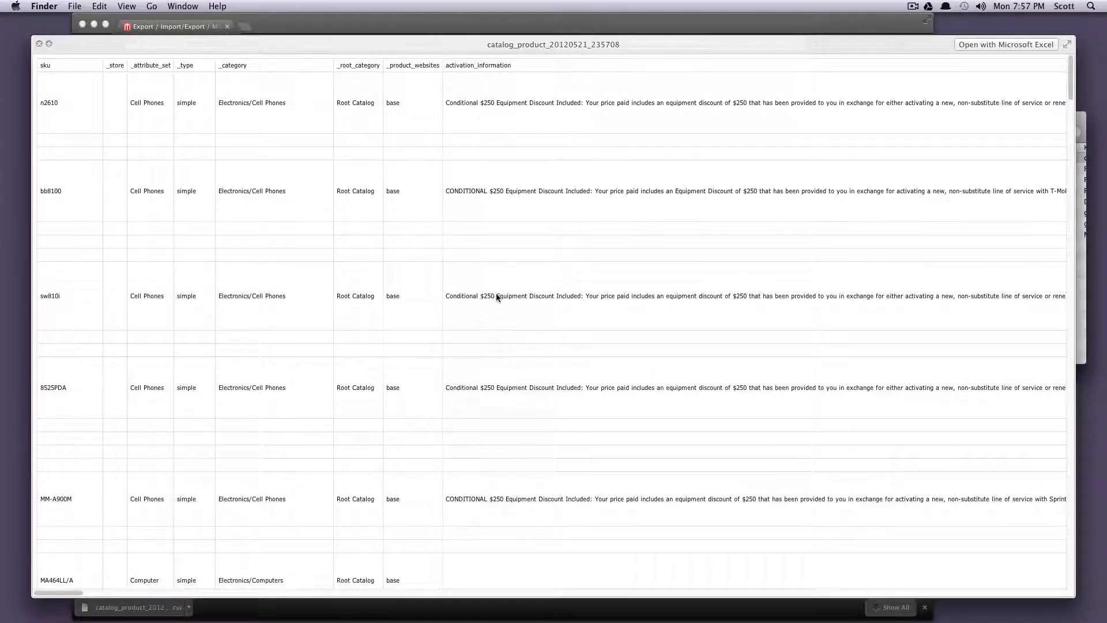
scroll(496, 297, "down", 5)
scroll(499, 309, "down", 2)
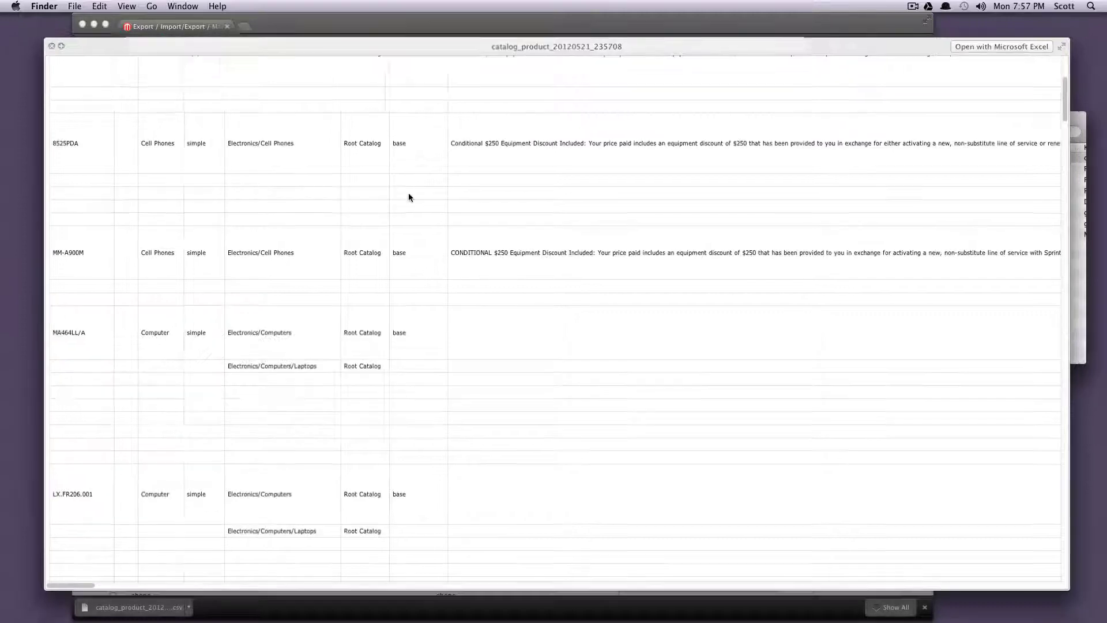
key("space")
Step: Return to Magento and open Manage Currency Rates, selecting the USD rate 1.0000
left_click(501, 37)
scroll(572, 220, "up", 10)
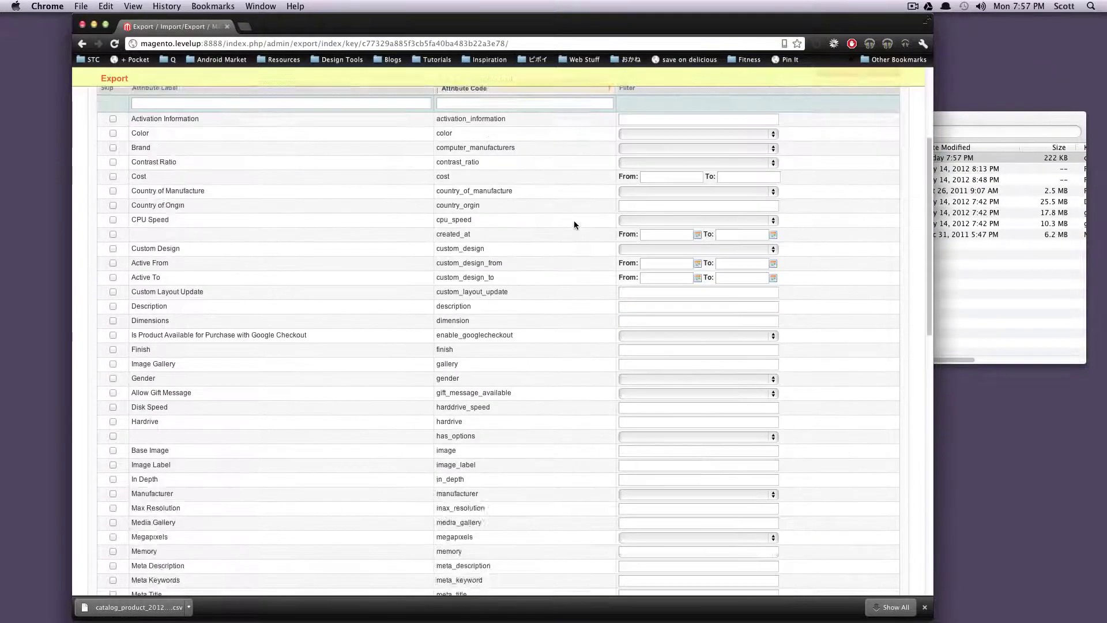
mouse_move(496, 106)
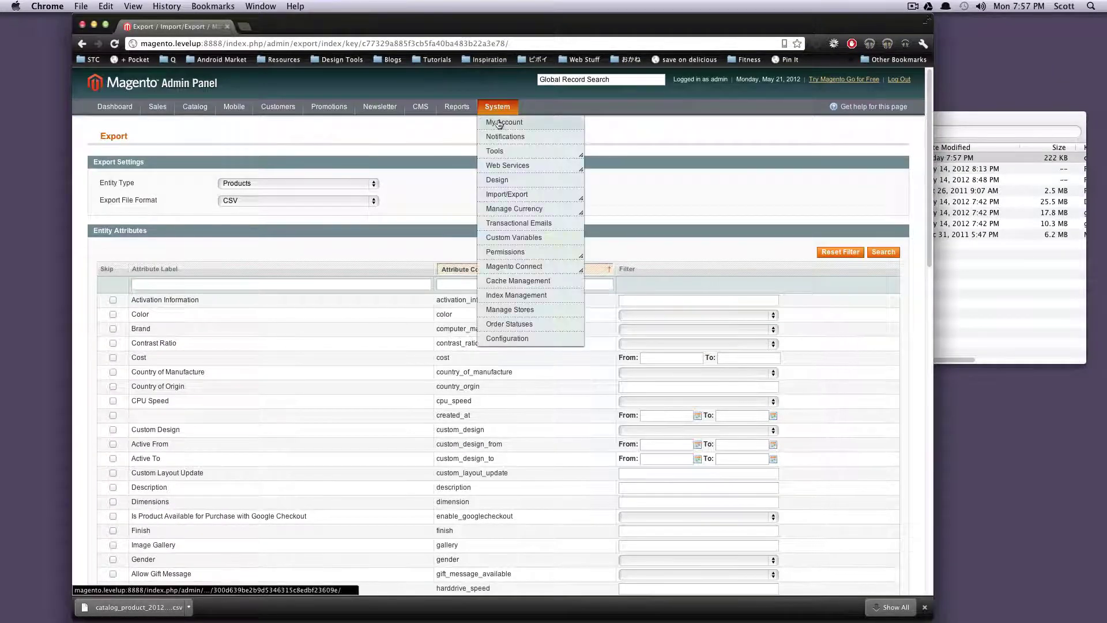
mouse_move(515, 196)
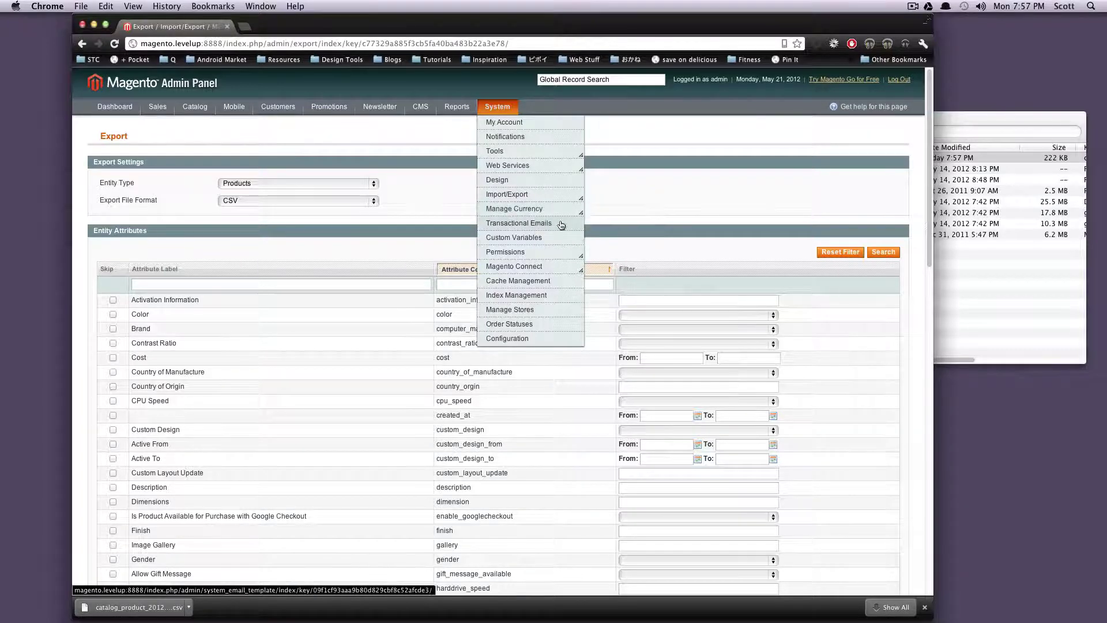
left_click(571, 216)
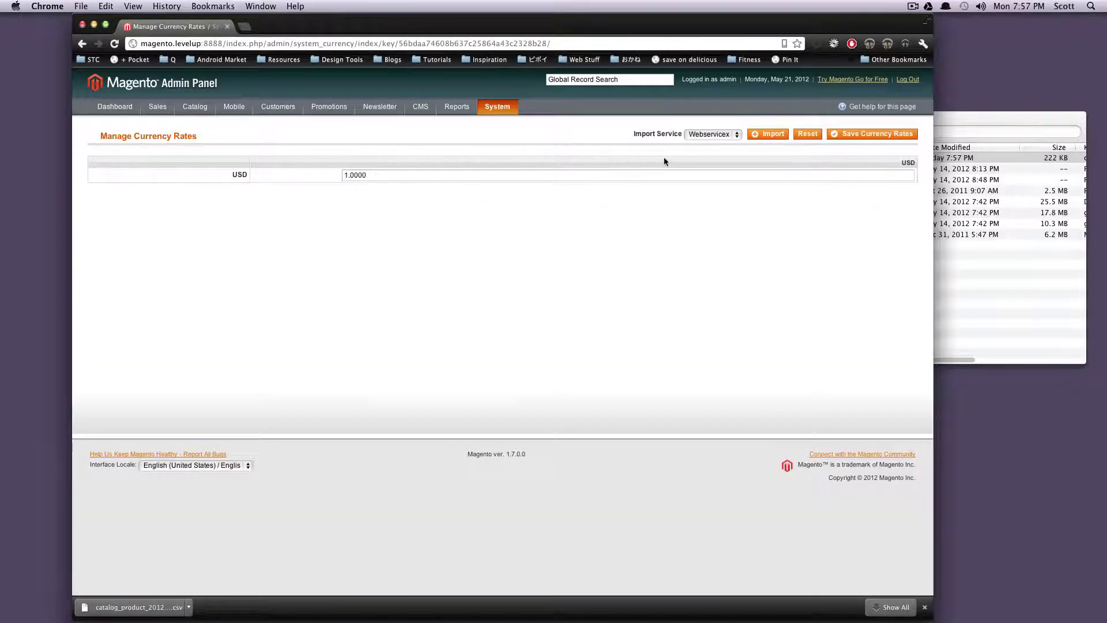
double_click(361, 173)
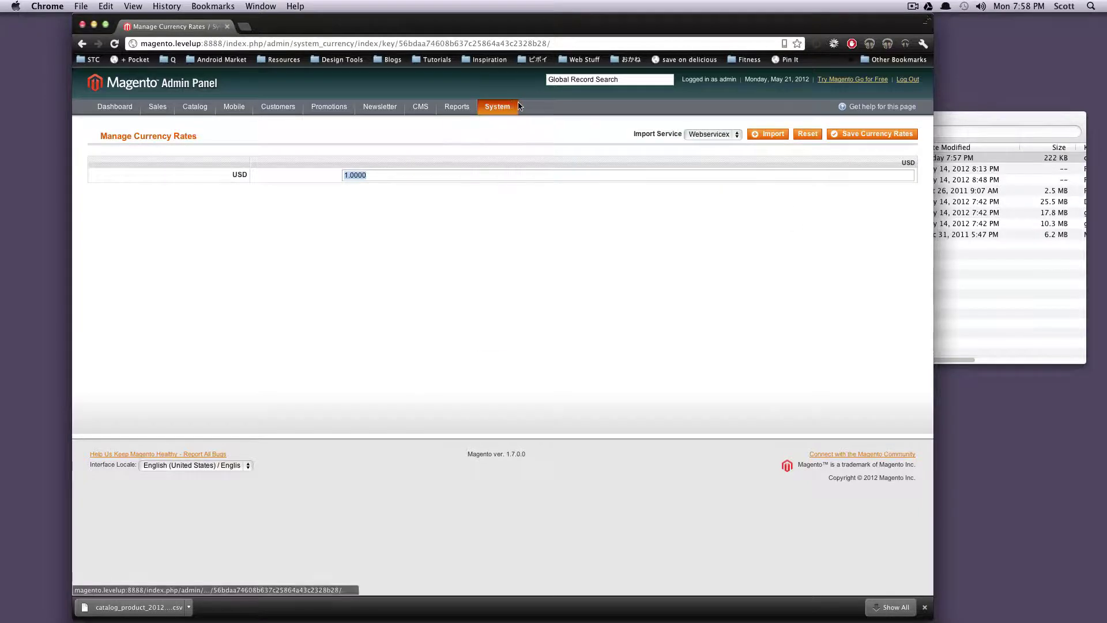
Step: Open Manage Currency Symbols, where US Dollar uses the $ symbol
left_click(771, 136)
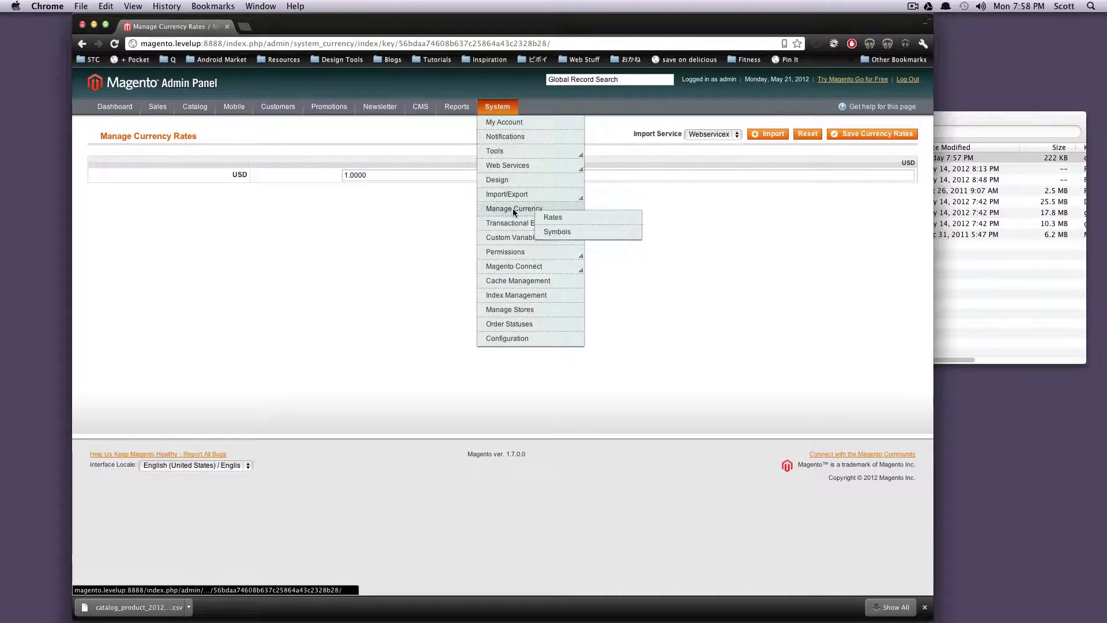
left_click(561, 231)
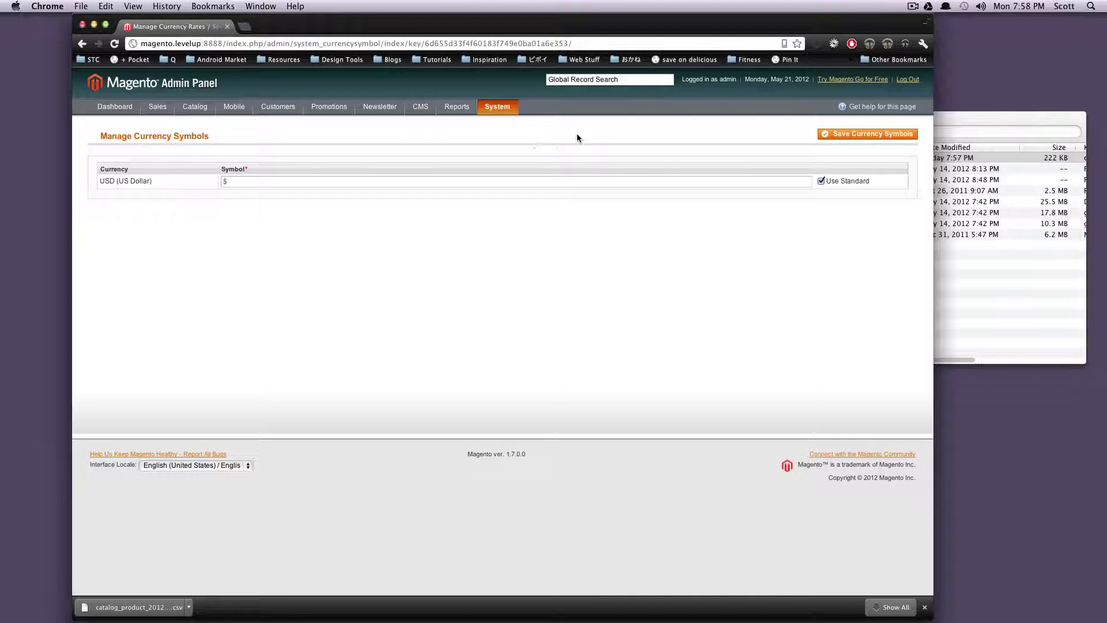
mouse_move(510, 104)
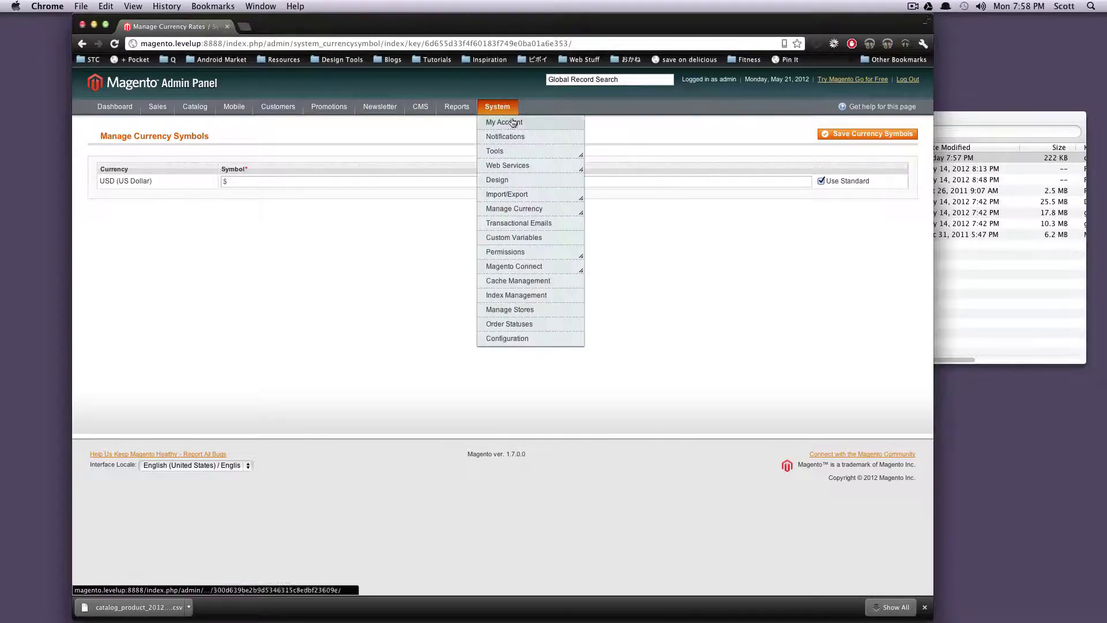
Step: Open the Transactional Emails list (0 templates) and close Chrome's downloads bar
left_click(549, 224)
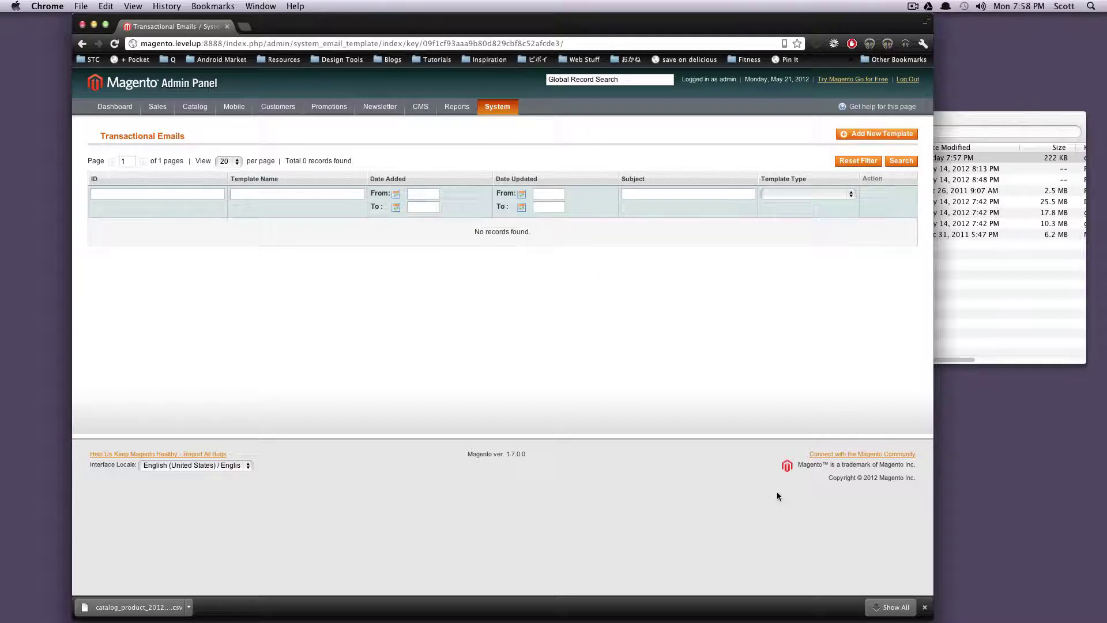
left_click(924, 607)
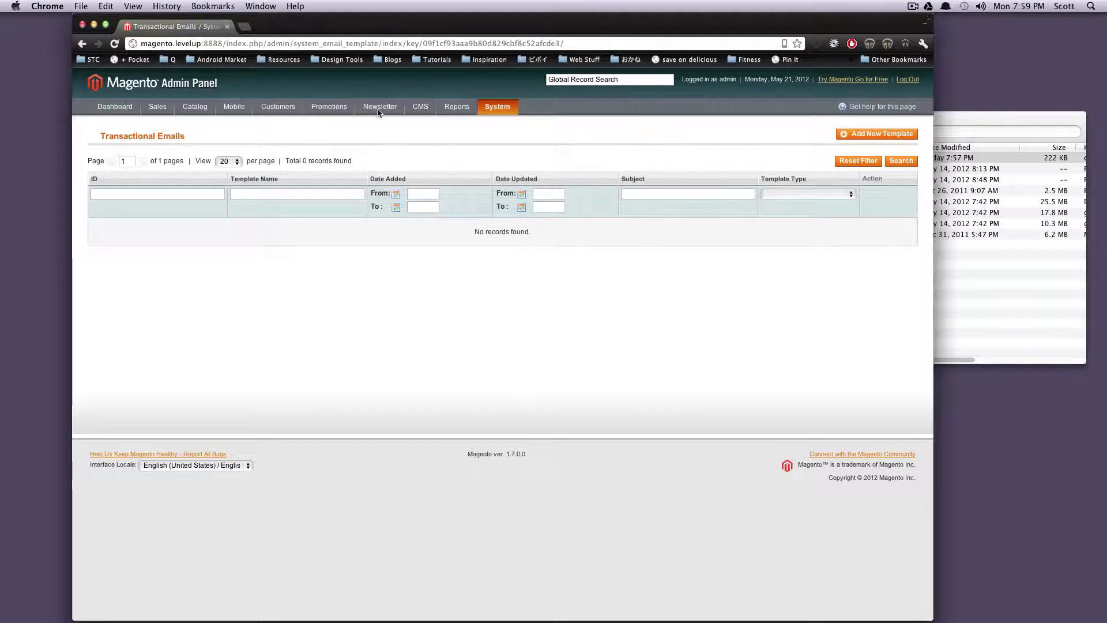
mouse_move(487, 113)
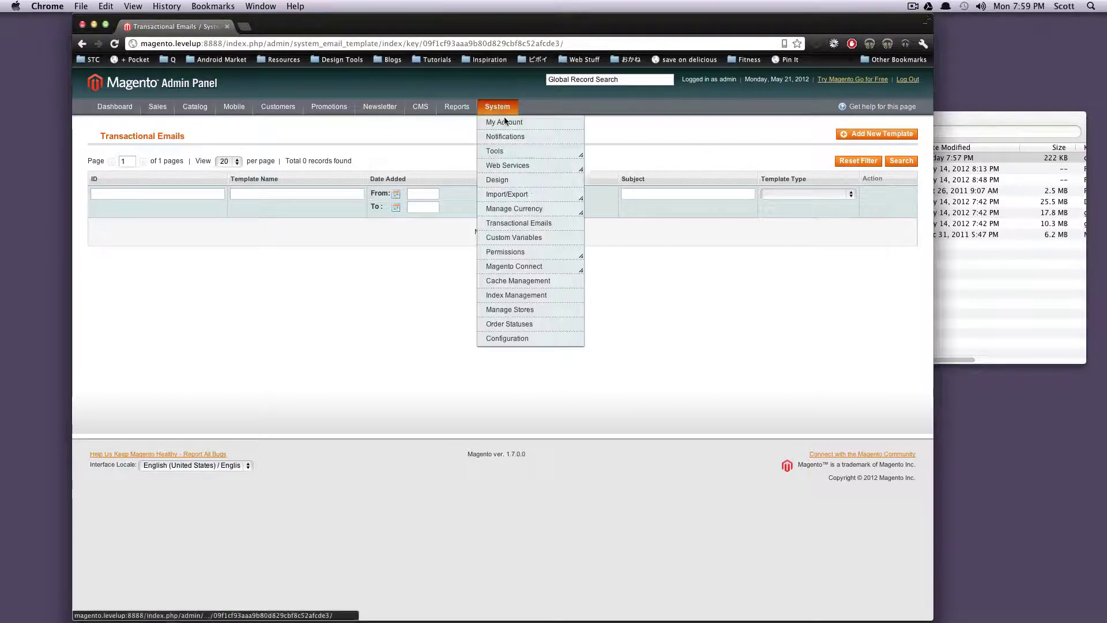
Step: Open the Custom Variables list, which has no variables defined yet
left_click(521, 241)
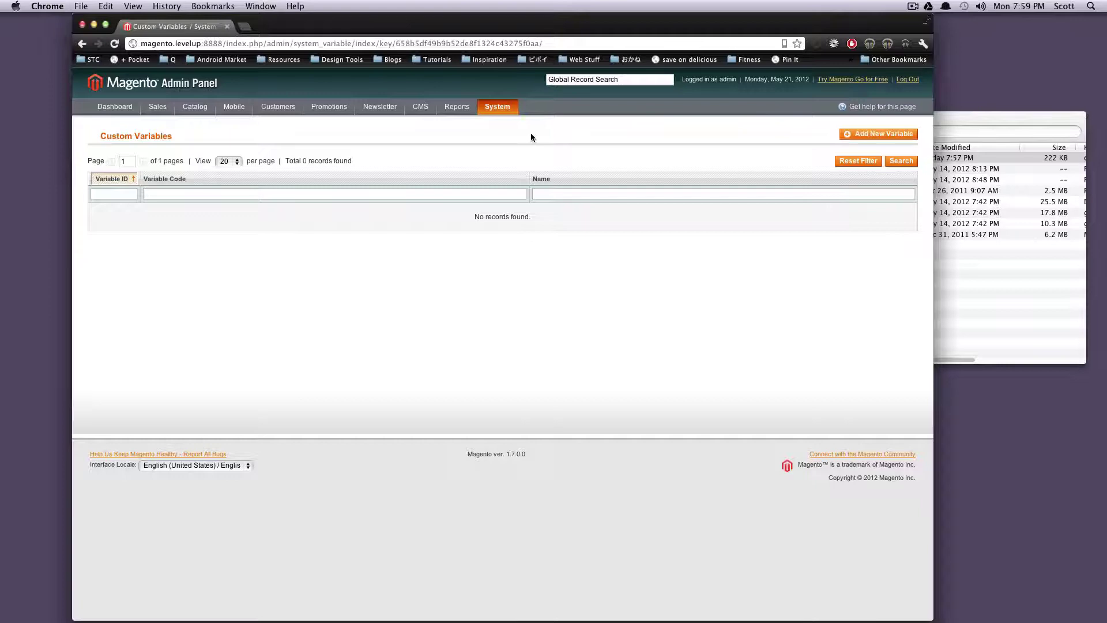
Step: Open an admin user from Permissions > Users and review its User Role, REST Role and Account Info tabs
mouse_move(501, 108)
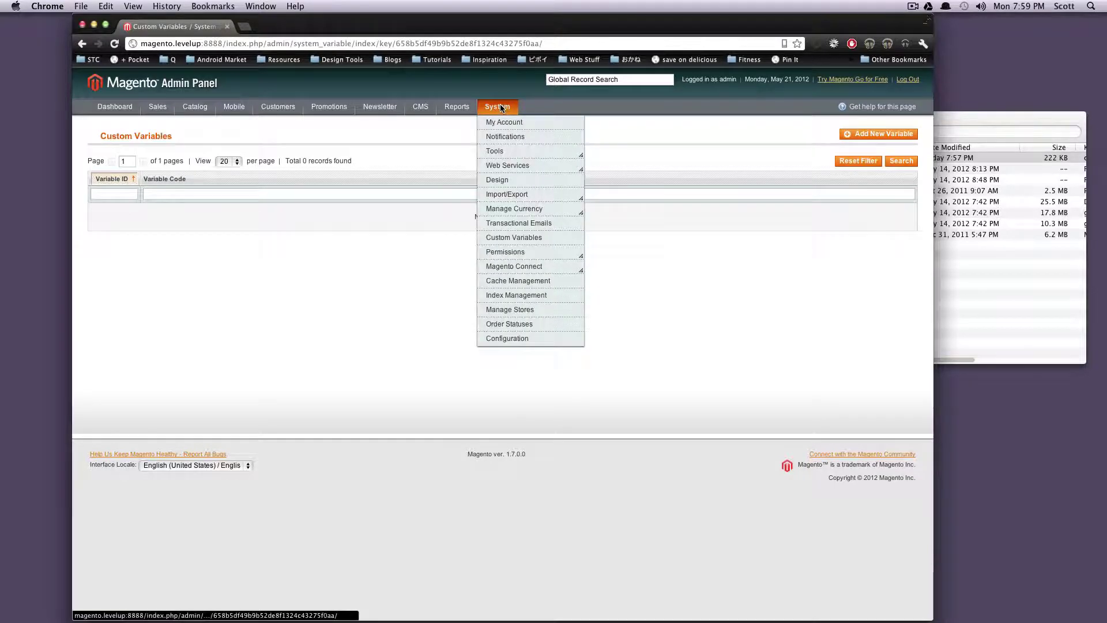
mouse_move(505, 256)
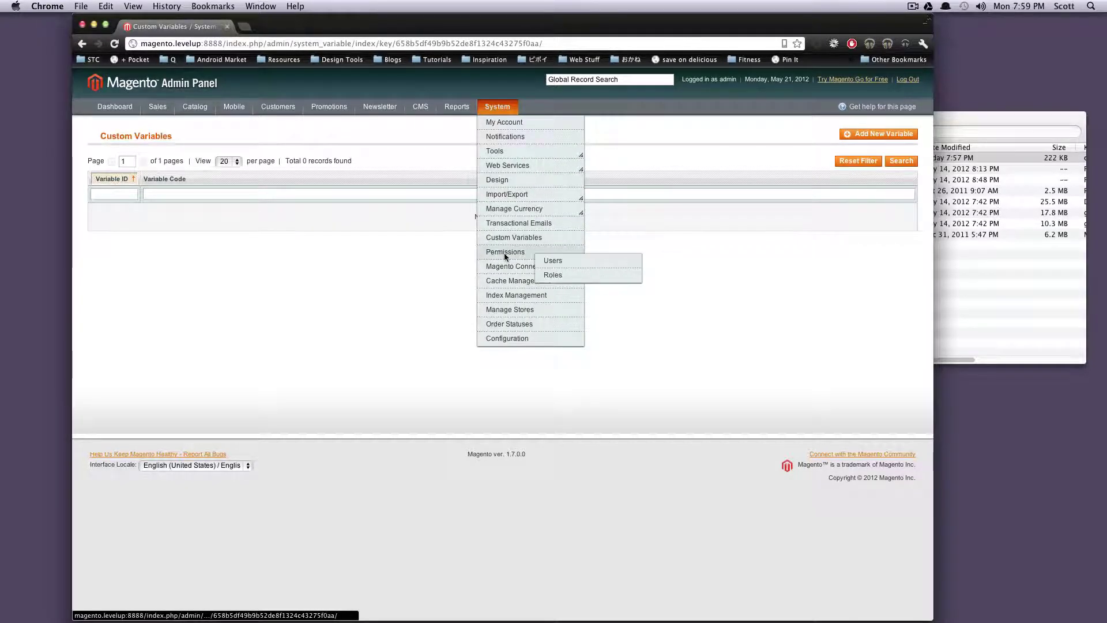
left_click(545, 262)
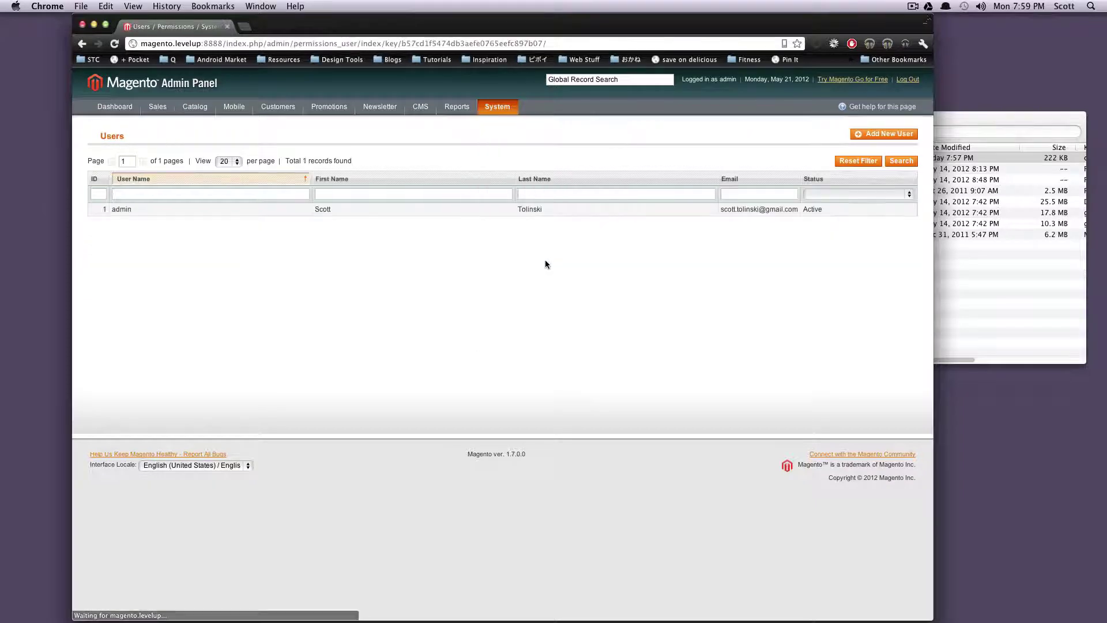
left_click(388, 208)
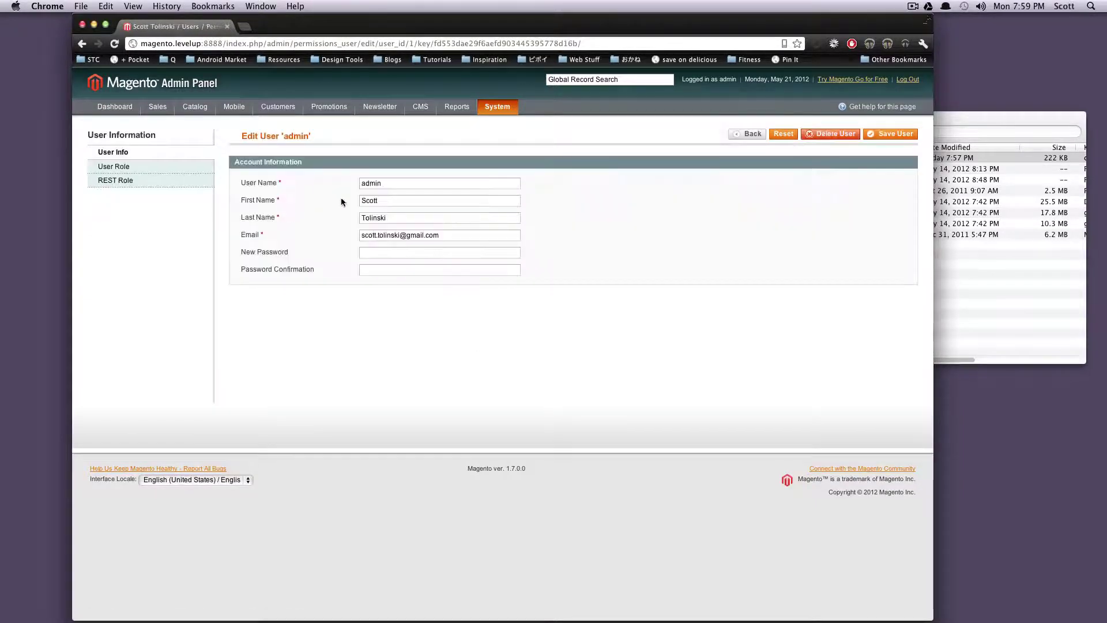
left_click(136, 170)
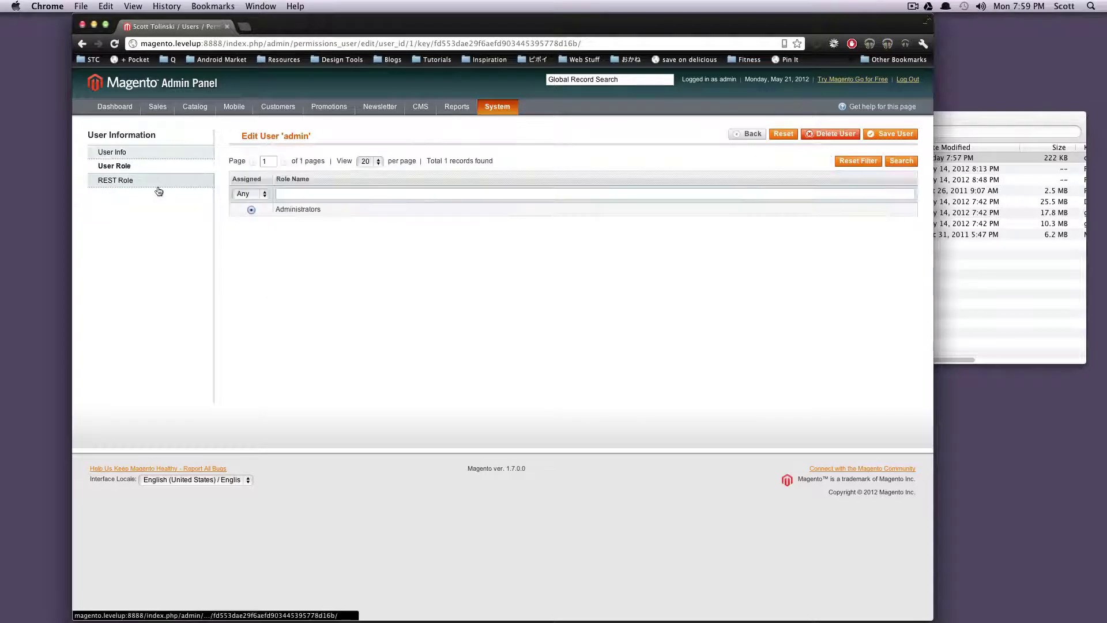
left_click(289, 193)
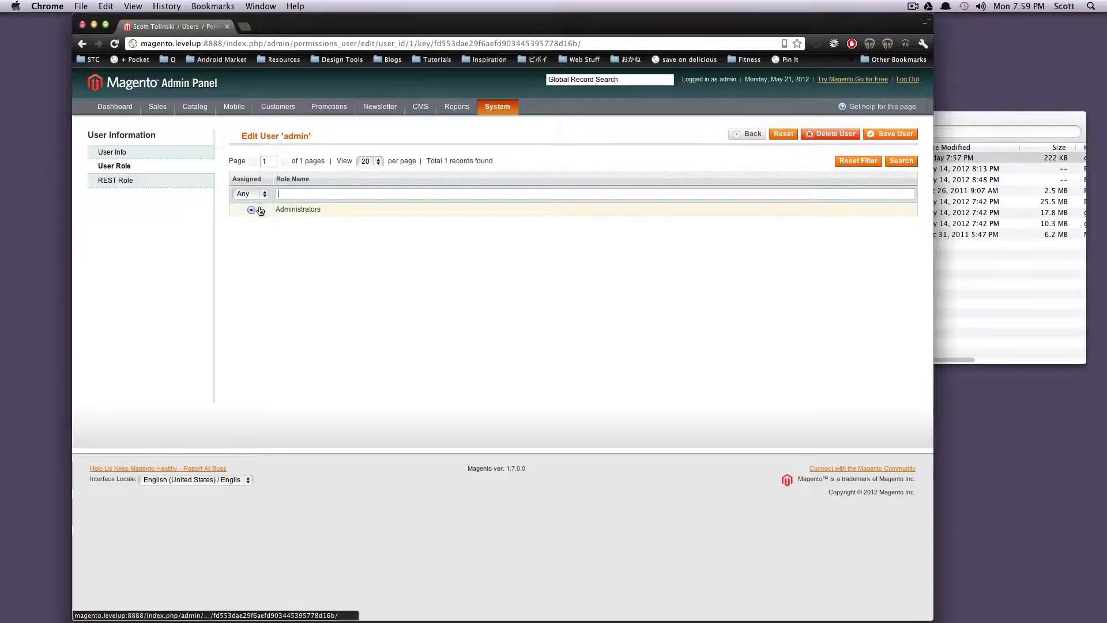
left_click(155, 180)
left_click(194, 150)
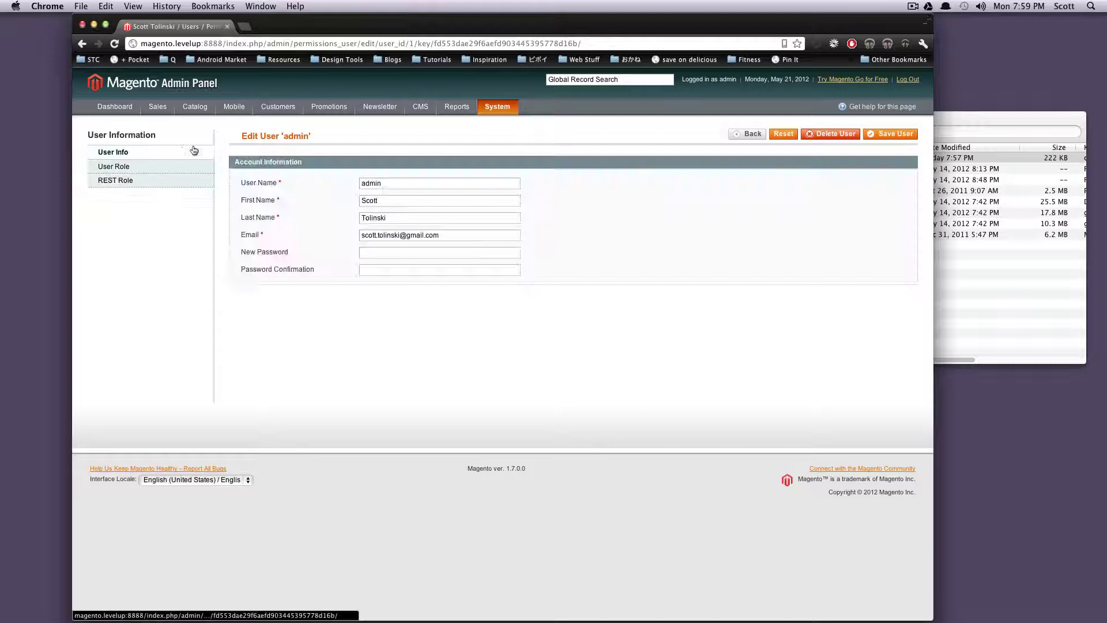
Step: Open the Administrators role and review its Role Resources, Role Users and Role Info tabs
mouse_move(497, 108)
mouse_move(526, 208)
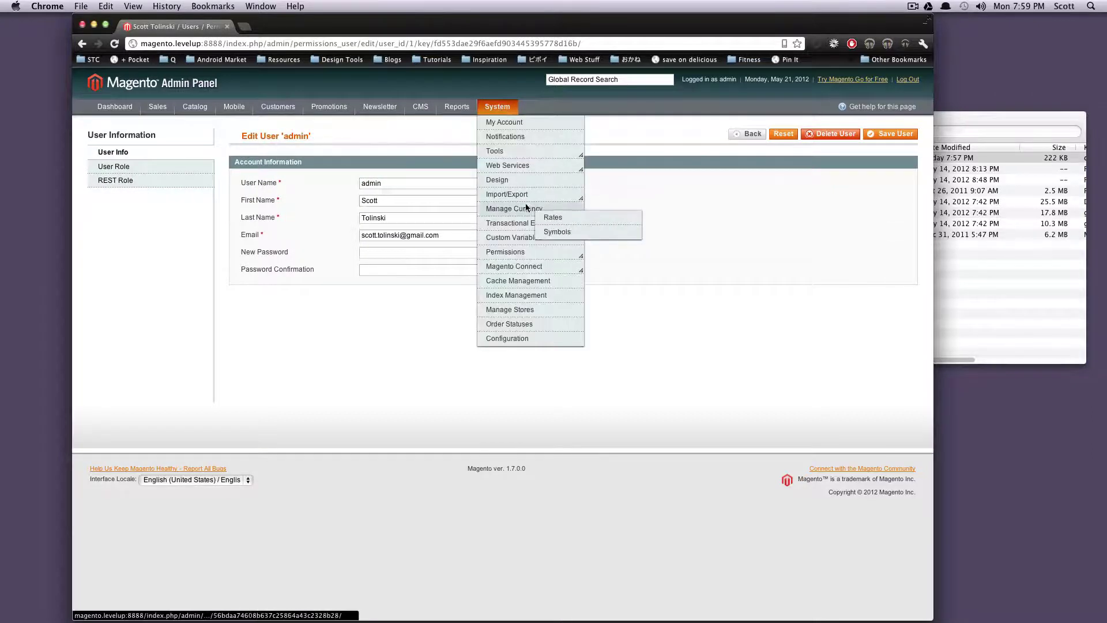
mouse_move(519, 252)
left_click(578, 275)
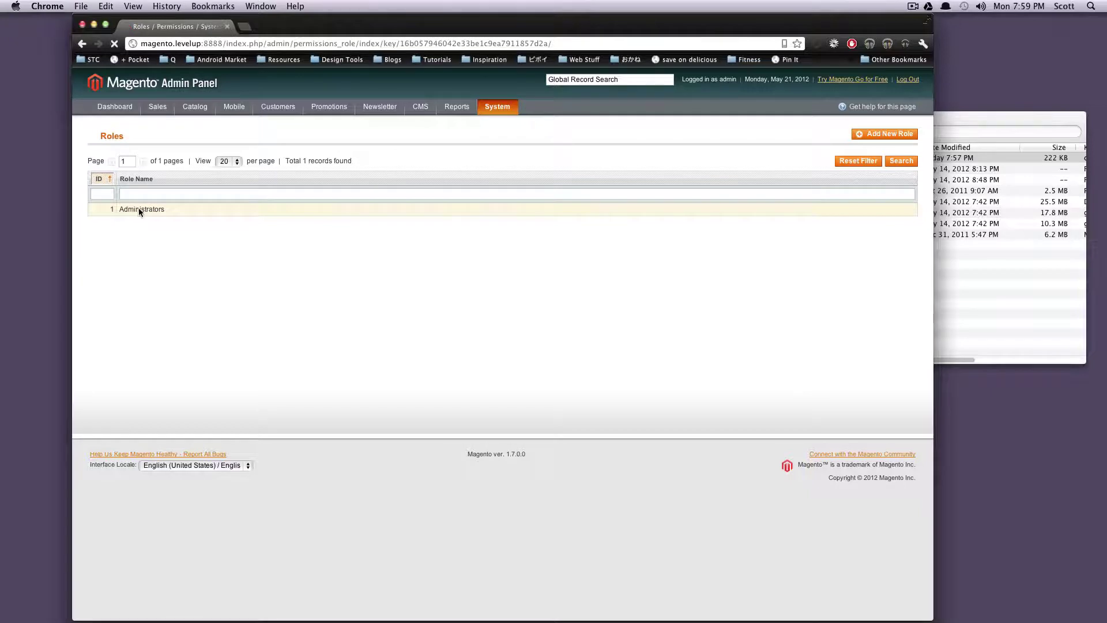
left_click(139, 210)
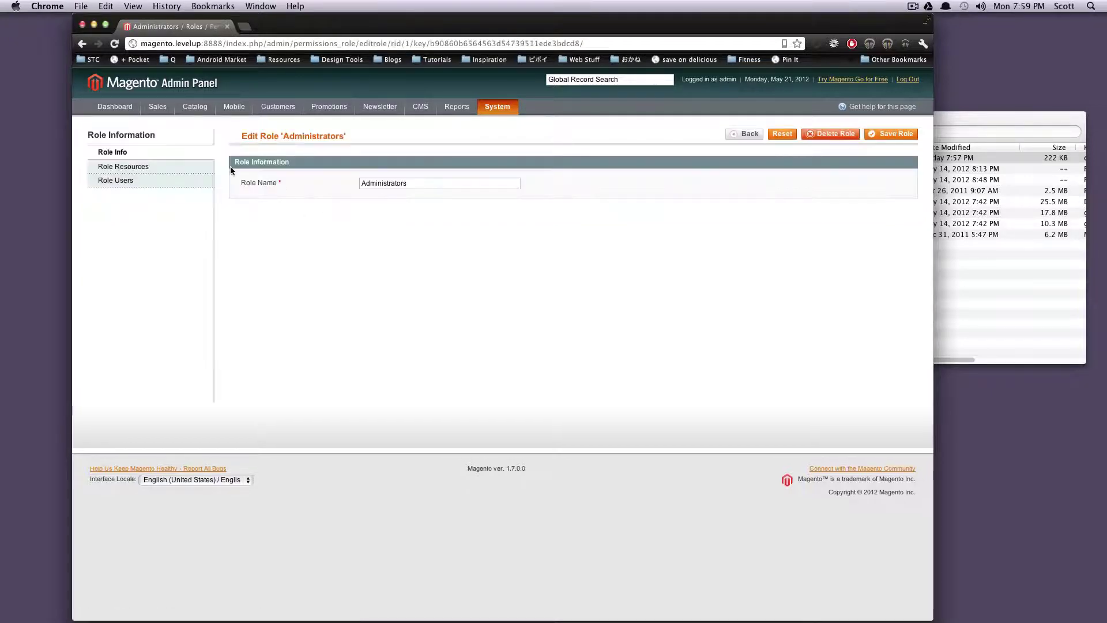
left_click(181, 168)
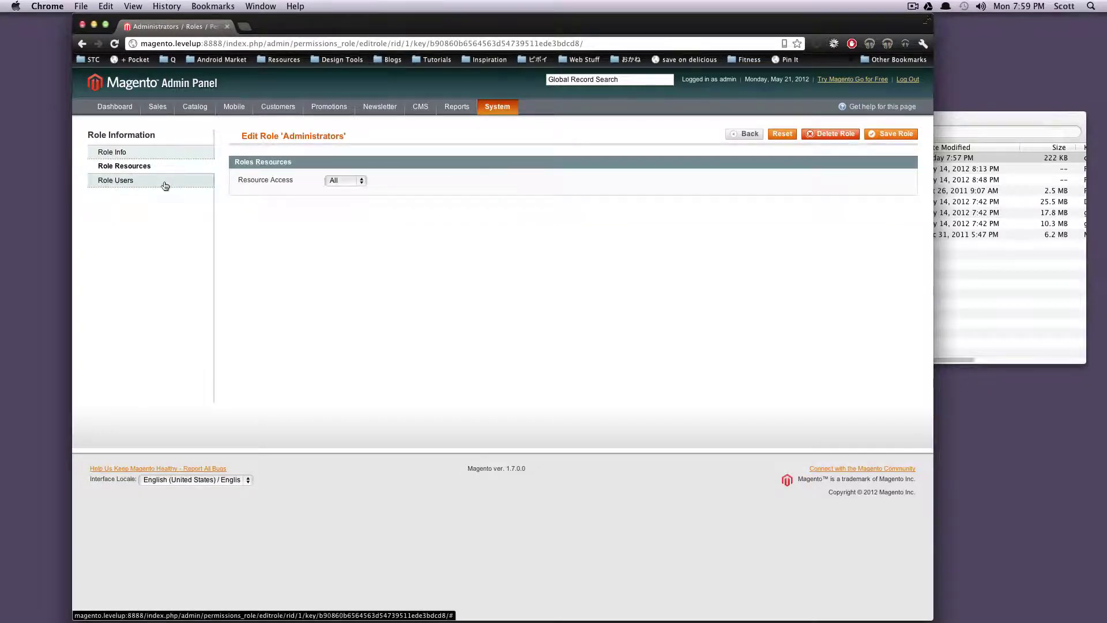
left_click(164, 185)
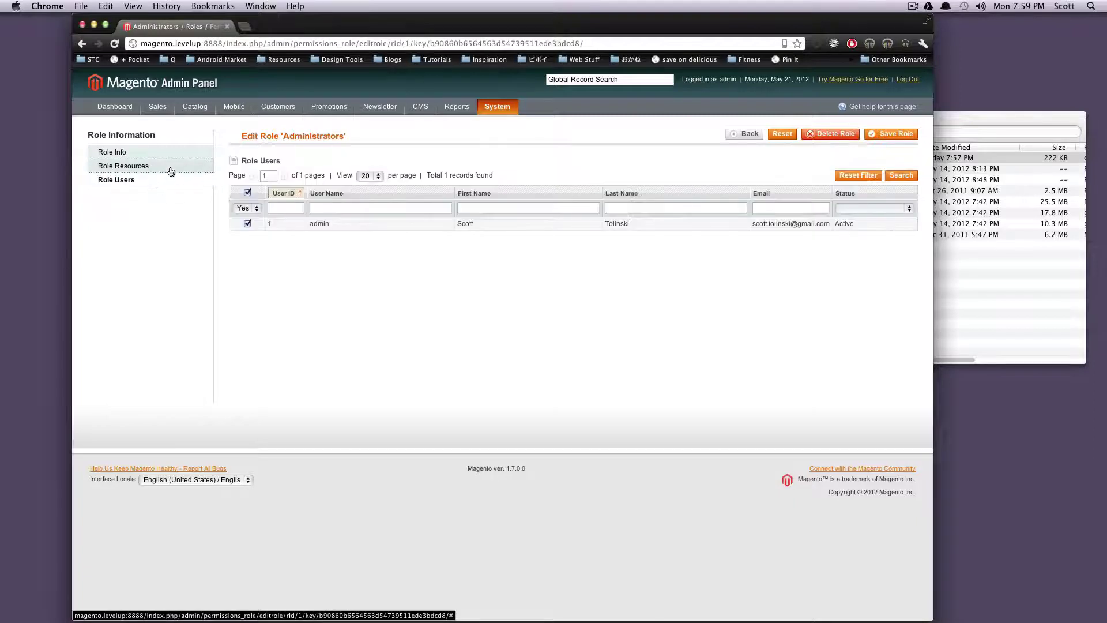
left_click(177, 151)
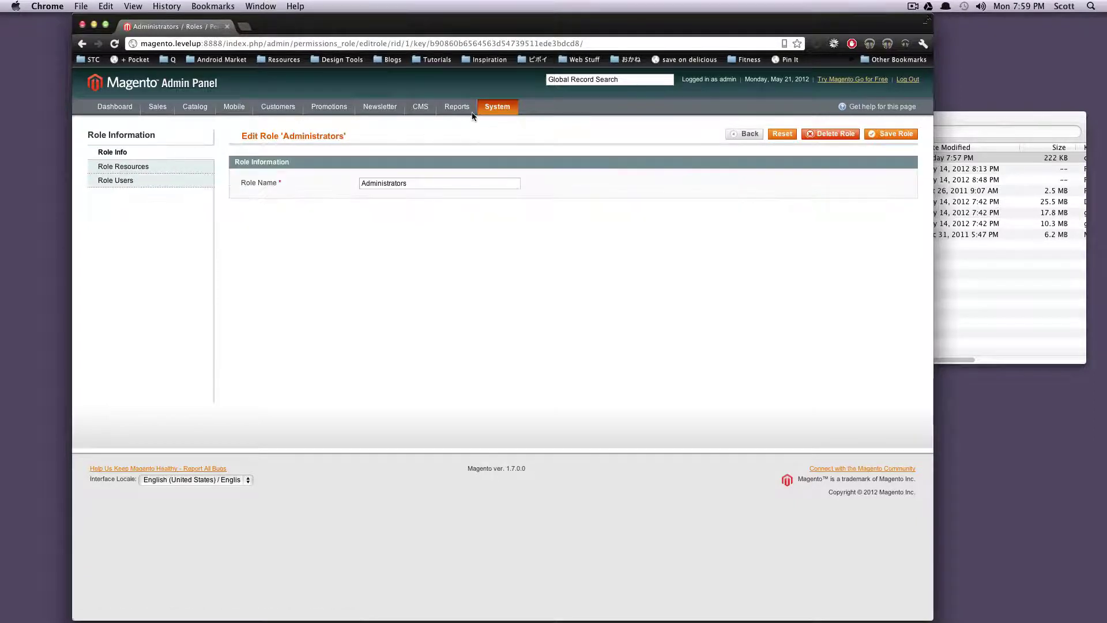
Step: Launch the Magento Connect Manager from the System > Magento Connect menu
mouse_move(502, 111)
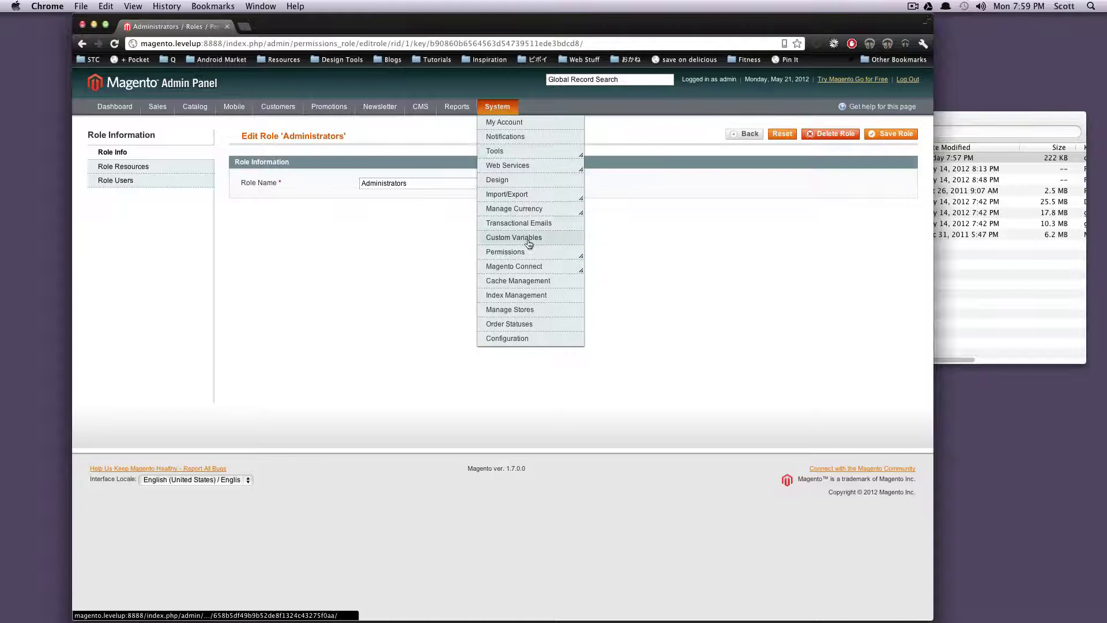
mouse_move(530, 257)
mouse_move(495, 267)
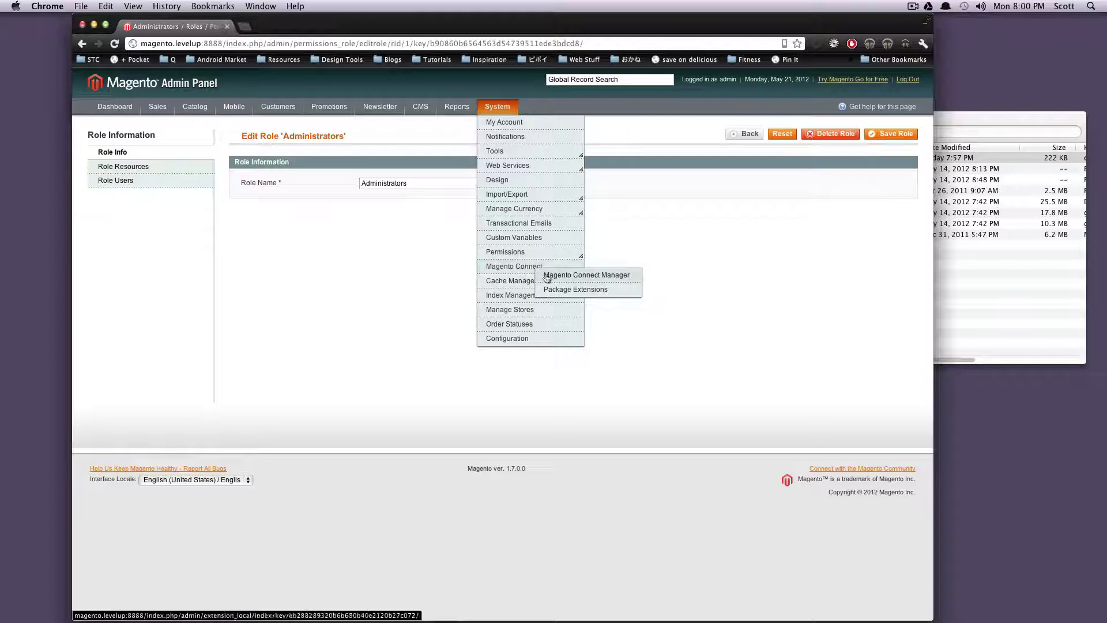
left_click(582, 277)
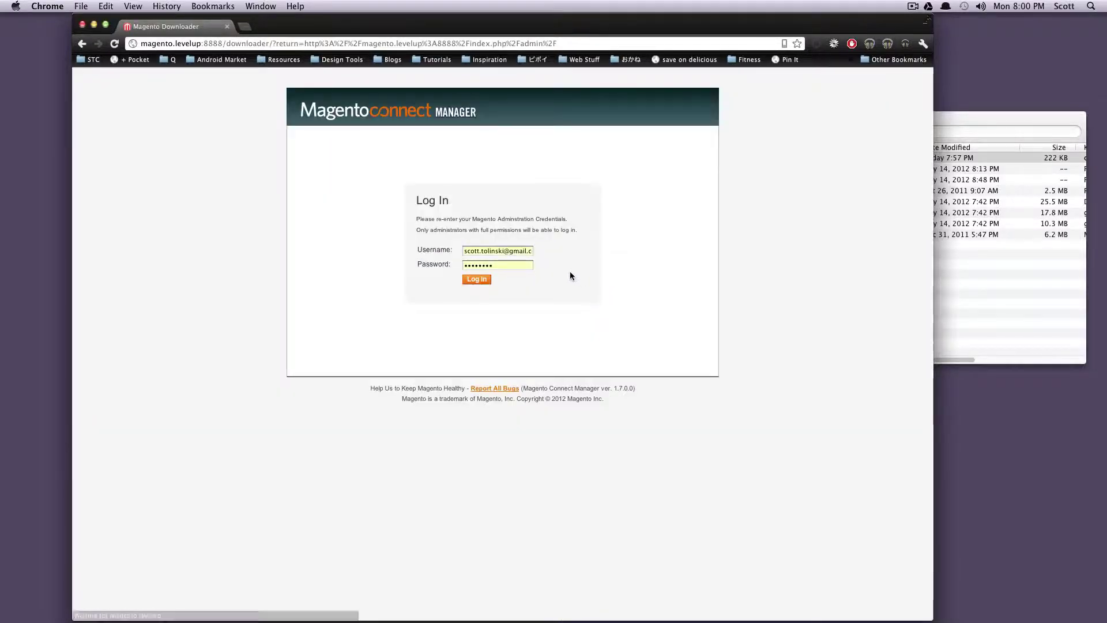
Step: Sign in to Magento Connect Manager and browse the installed Community Edition 1.7.0.0 extensions
left_click(476, 279)
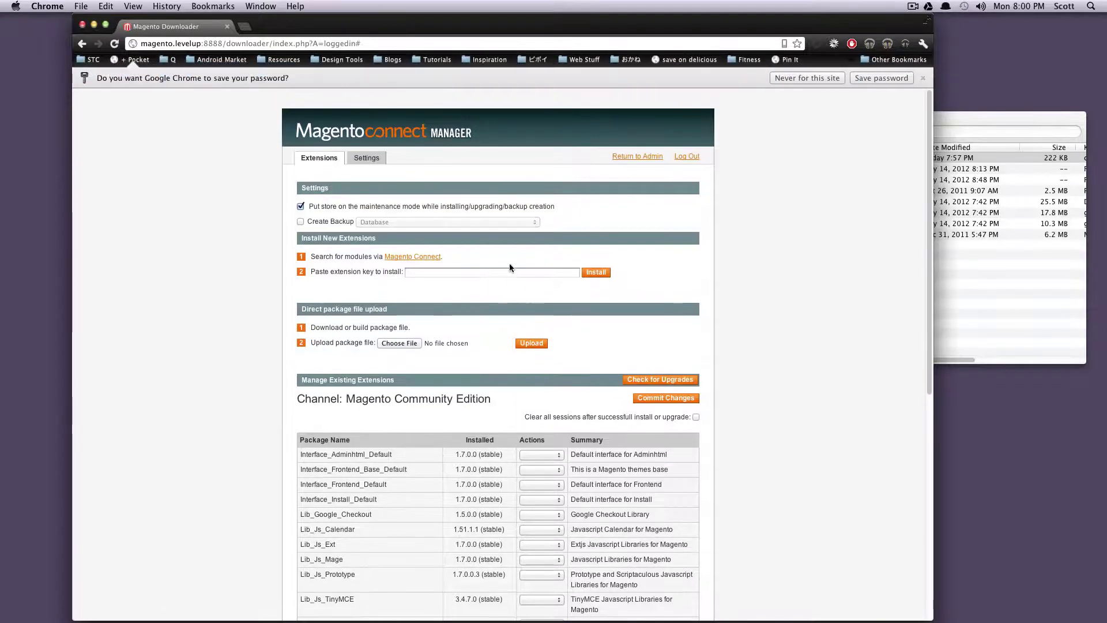
scroll(511, 295, "down", 5)
scroll(511, 302, "up", 5)
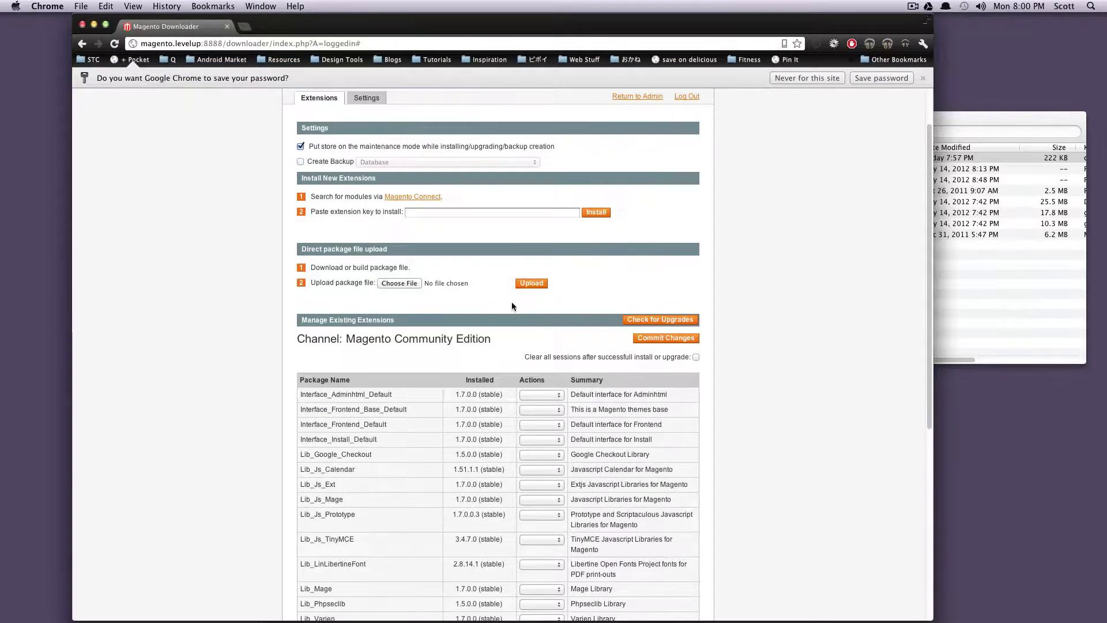
scroll(610, 277, "down", 1)
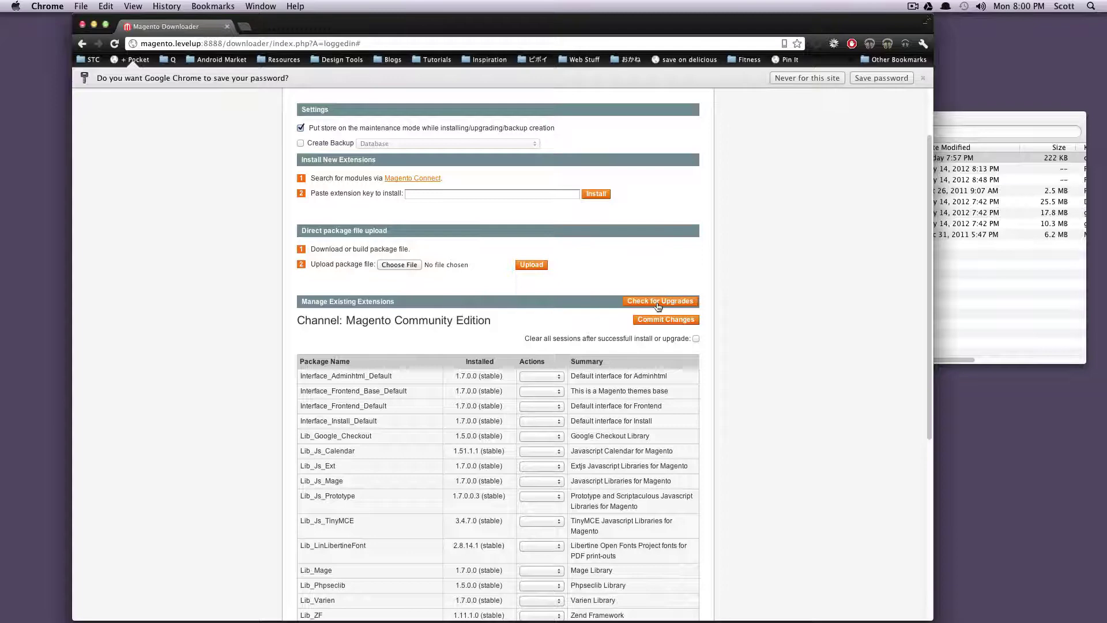
left_click(468, 197)
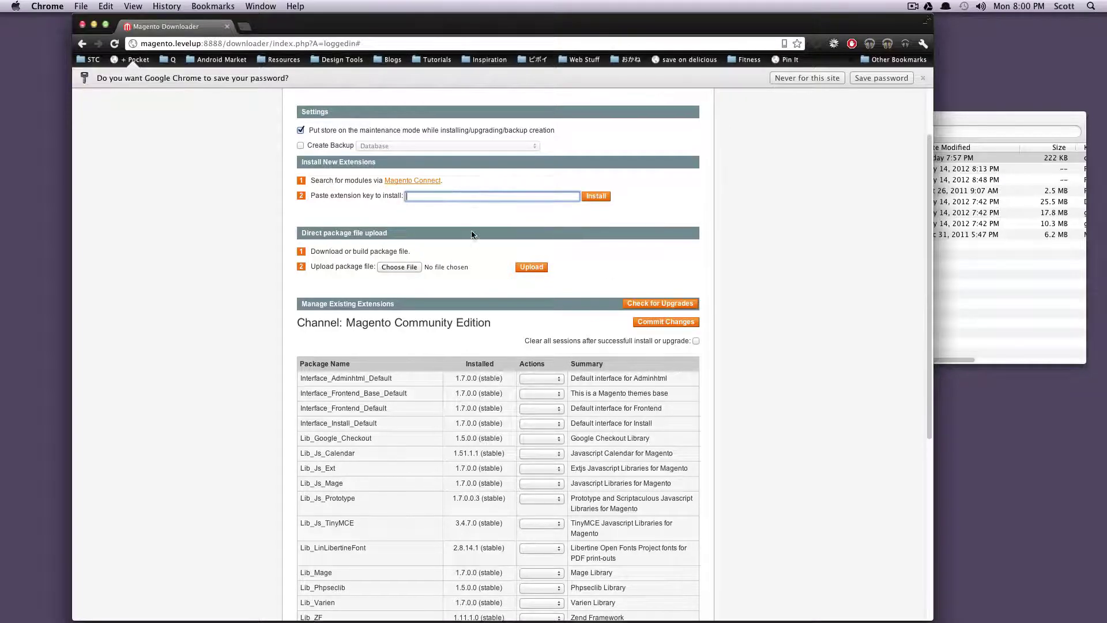
scroll(468, 219, "up", 3)
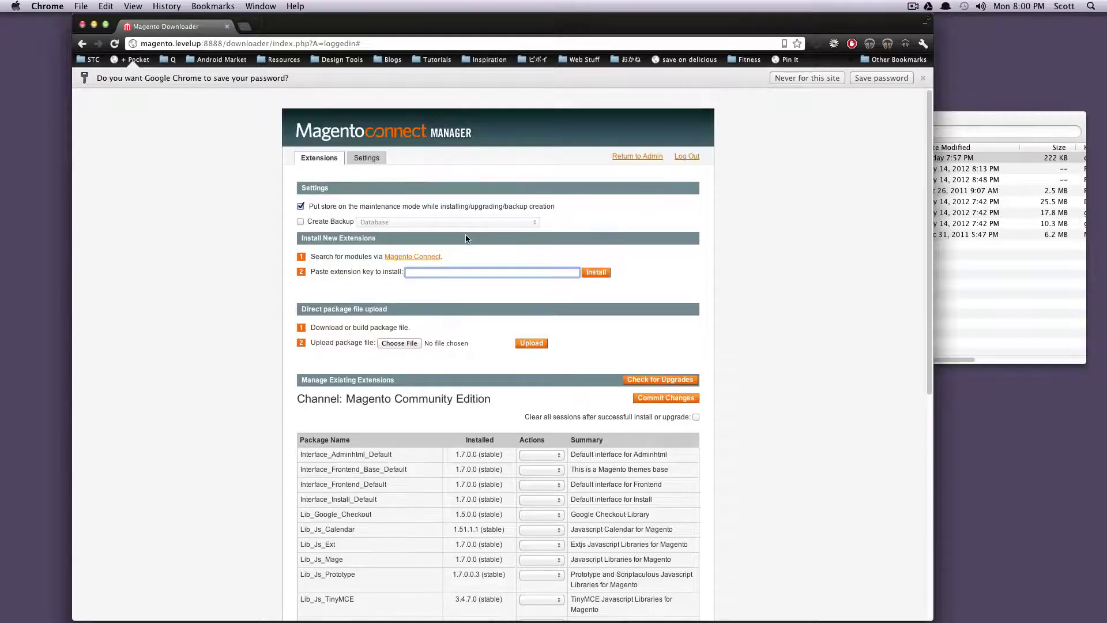
Step: Dismiss the browser's save-password offer and bring up the recently visited pages list
left_click(877, 78)
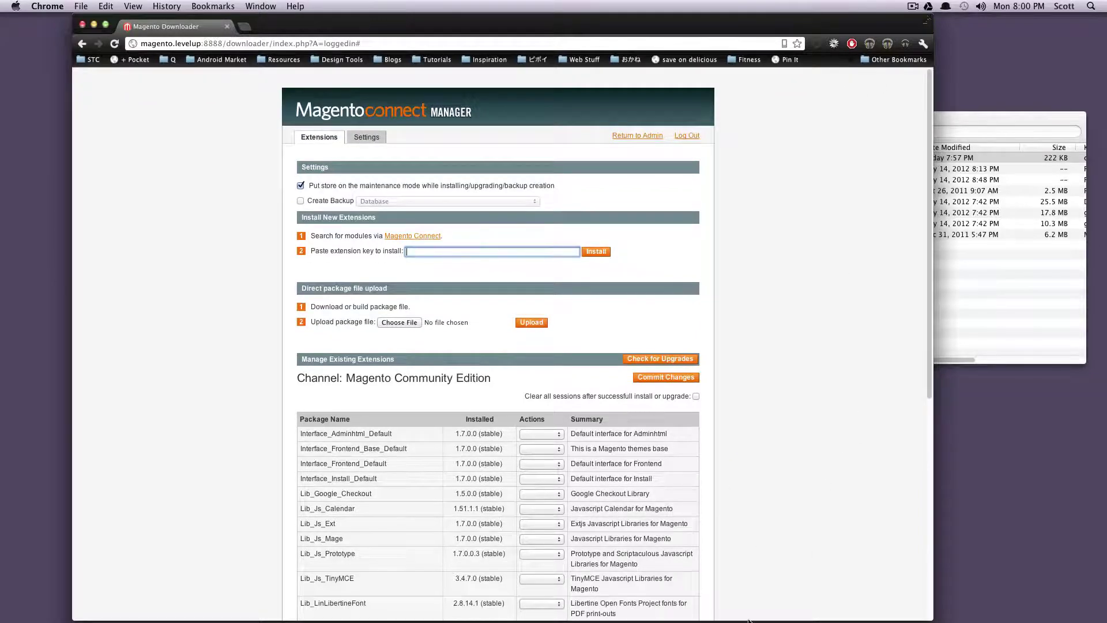
scroll(740, 522, "down", 10)
scroll(739, 525, "up", 10)
left_click(82, 43)
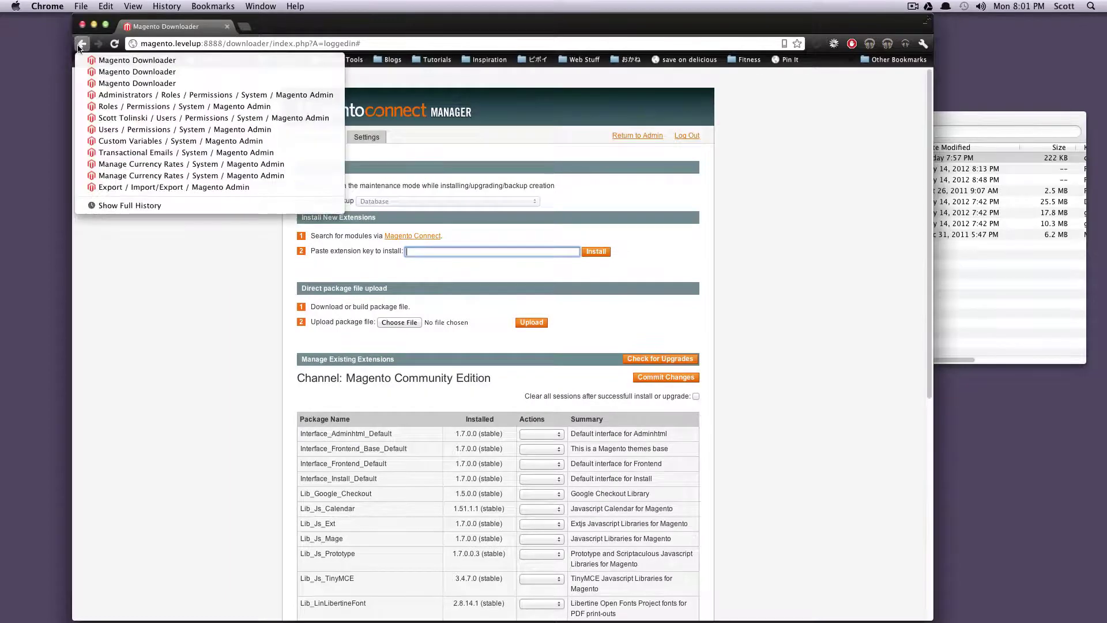
Step: Return to the Administrators role page, then select all eight cache types with Refresh as the action
left_click(98, 95)
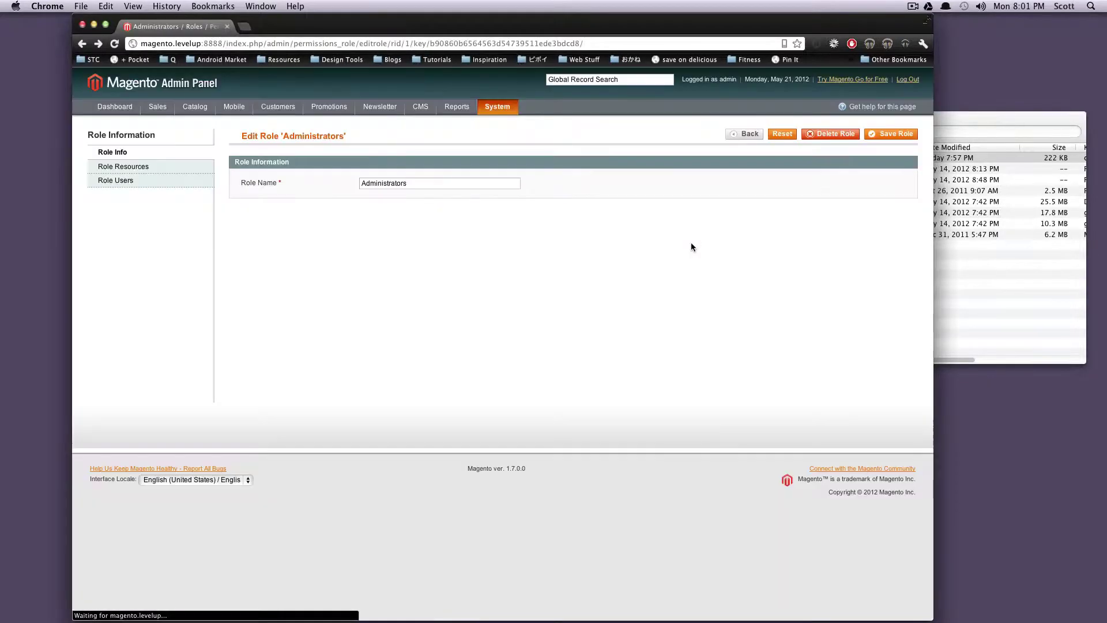
mouse_move(468, 110)
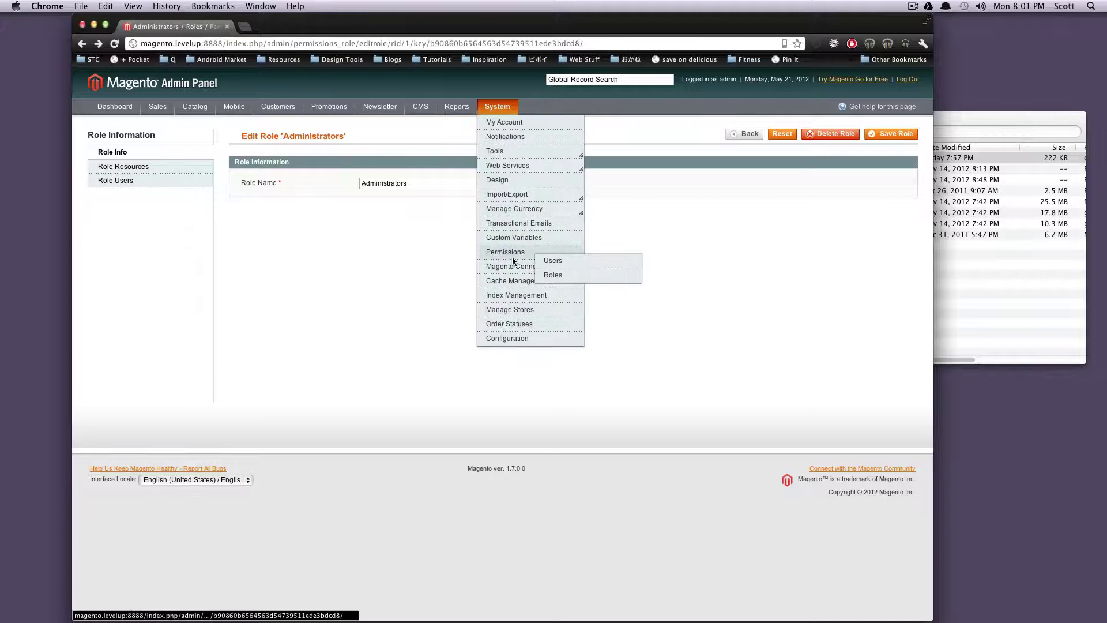
left_click(531, 281)
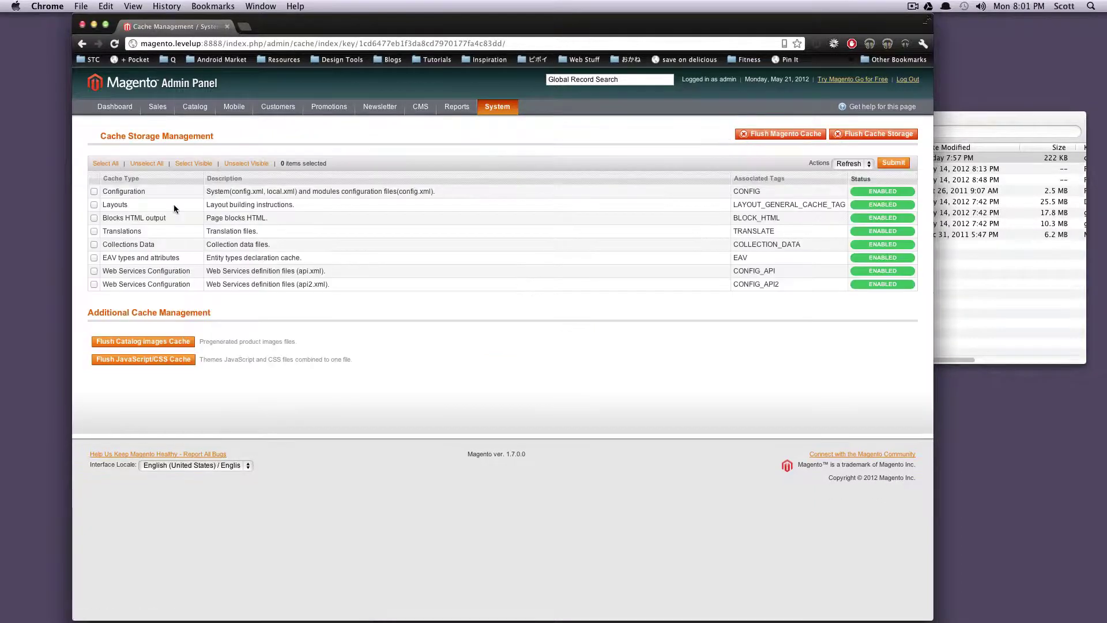
left_click(118, 164)
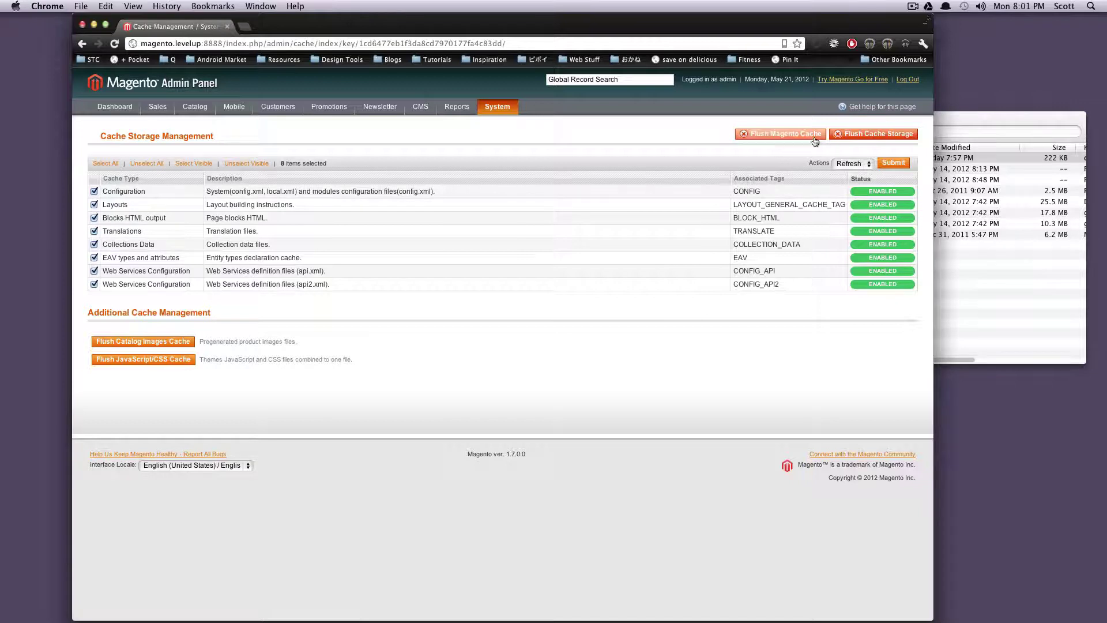
left_click(855, 163)
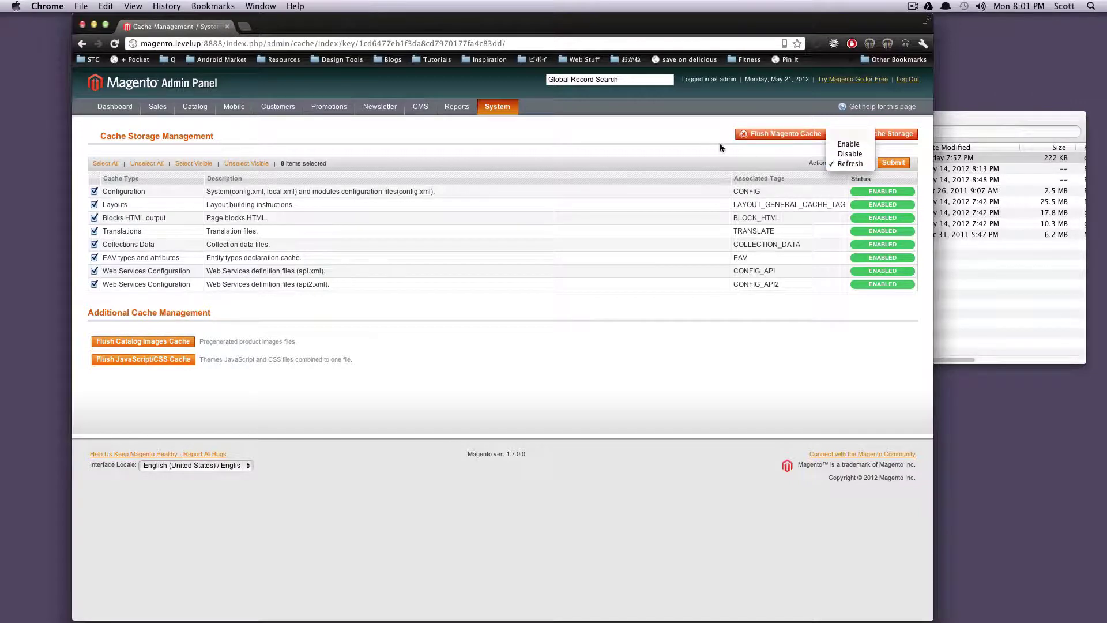
left_click(852, 119)
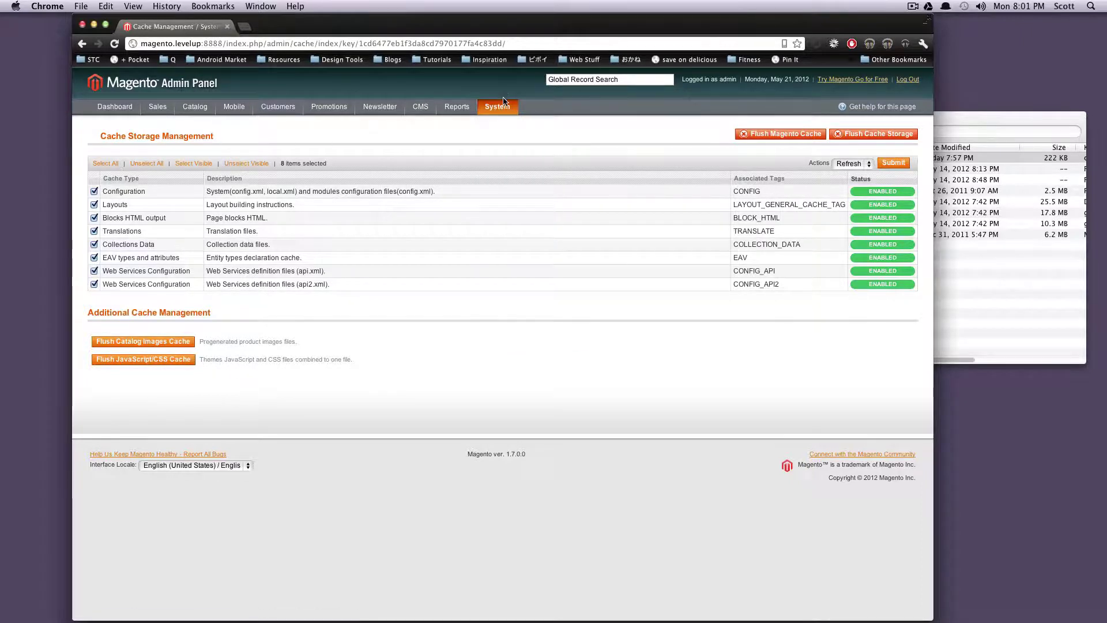
Step: Select all nine indexes in Index Management with Reindex Data as the action
mouse_move(502, 109)
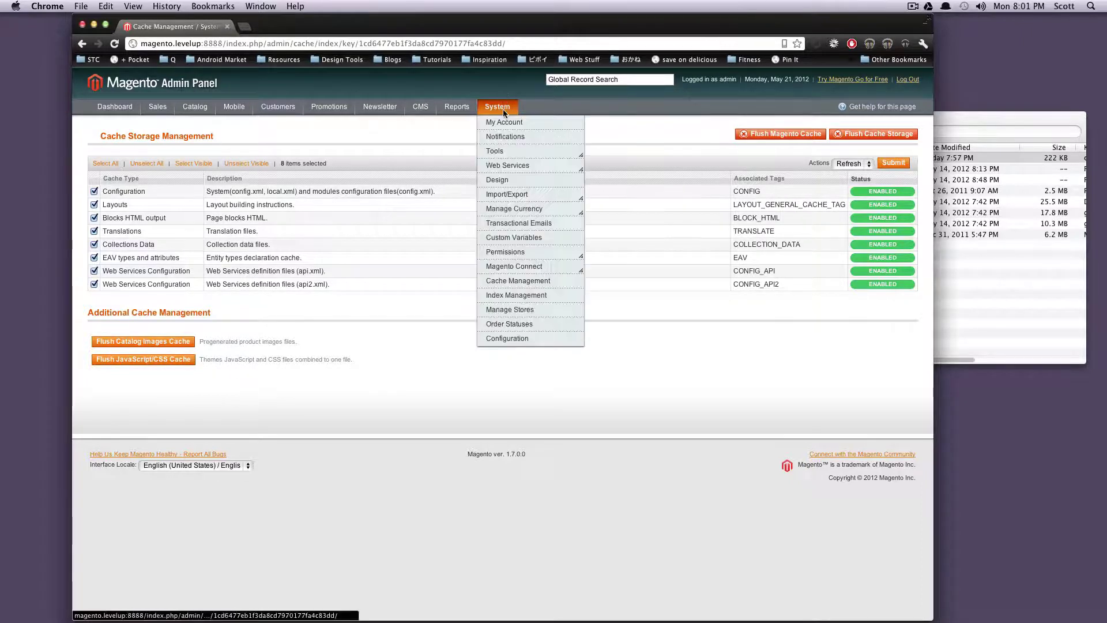
left_click(518, 296)
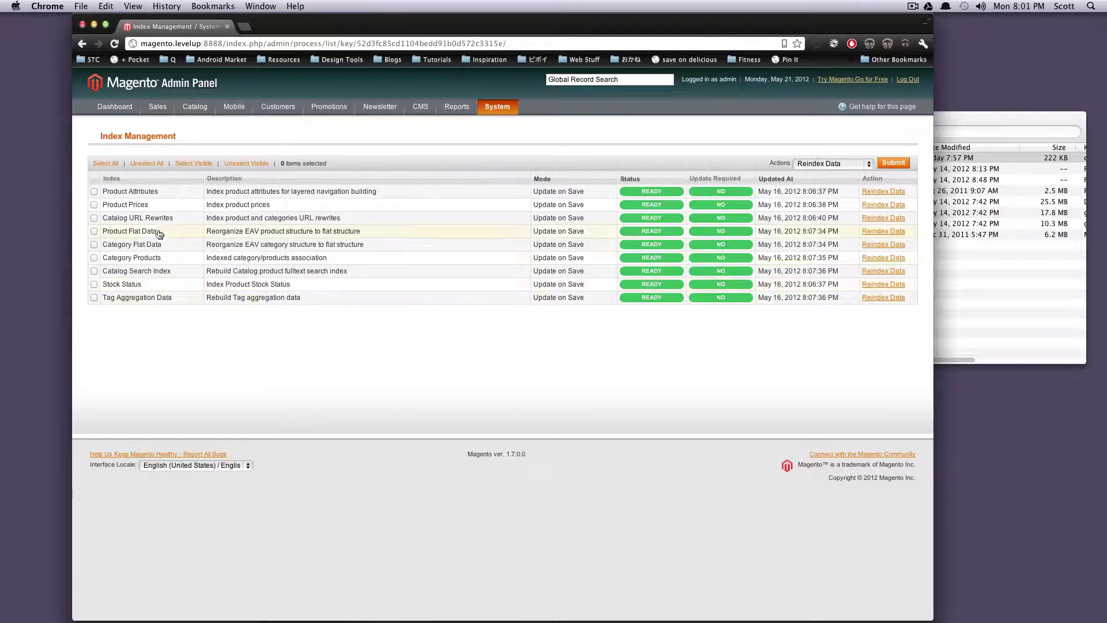
left_click(105, 164)
left_click(845, 166)
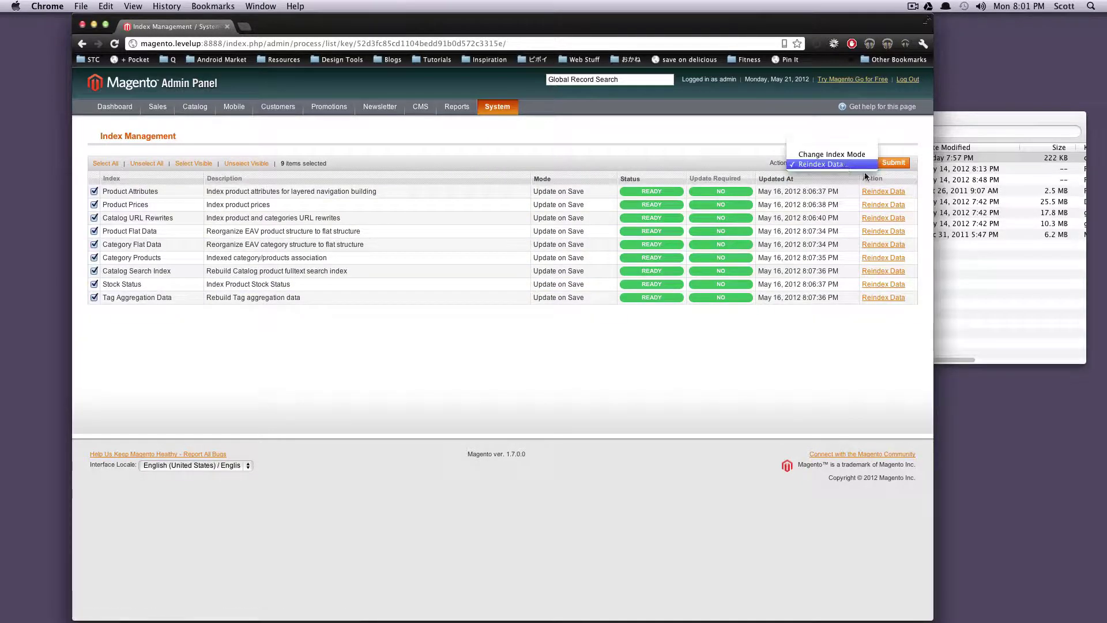
left_click(863, 167)
mouse_move(513, 109)
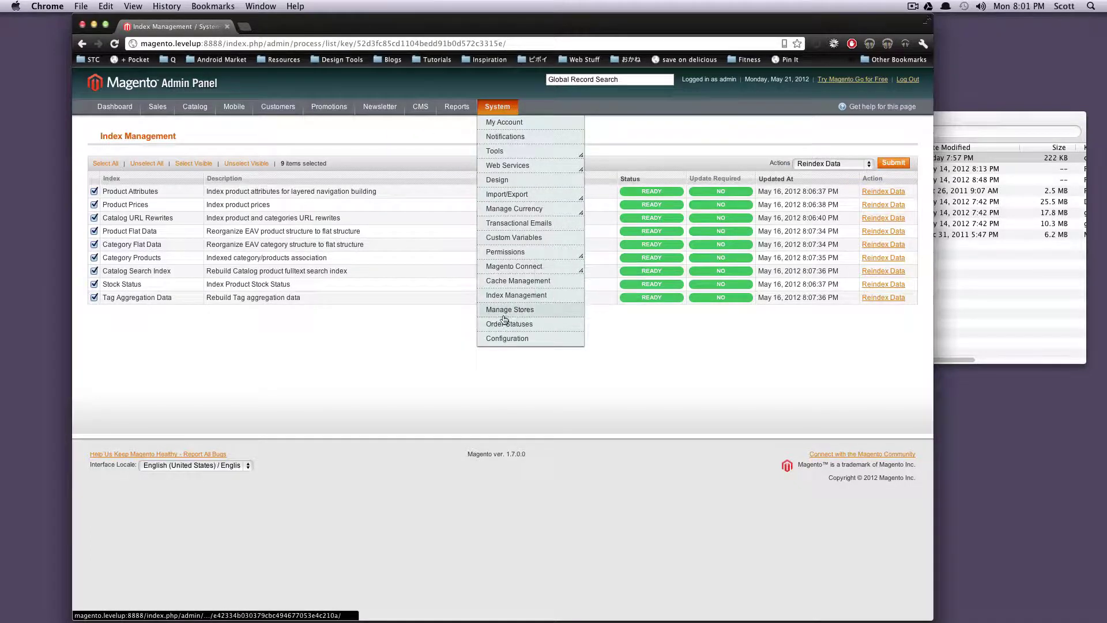
Step: Review the stores with their English, French and German store views, then list the order statuses
left_click(509, 310)
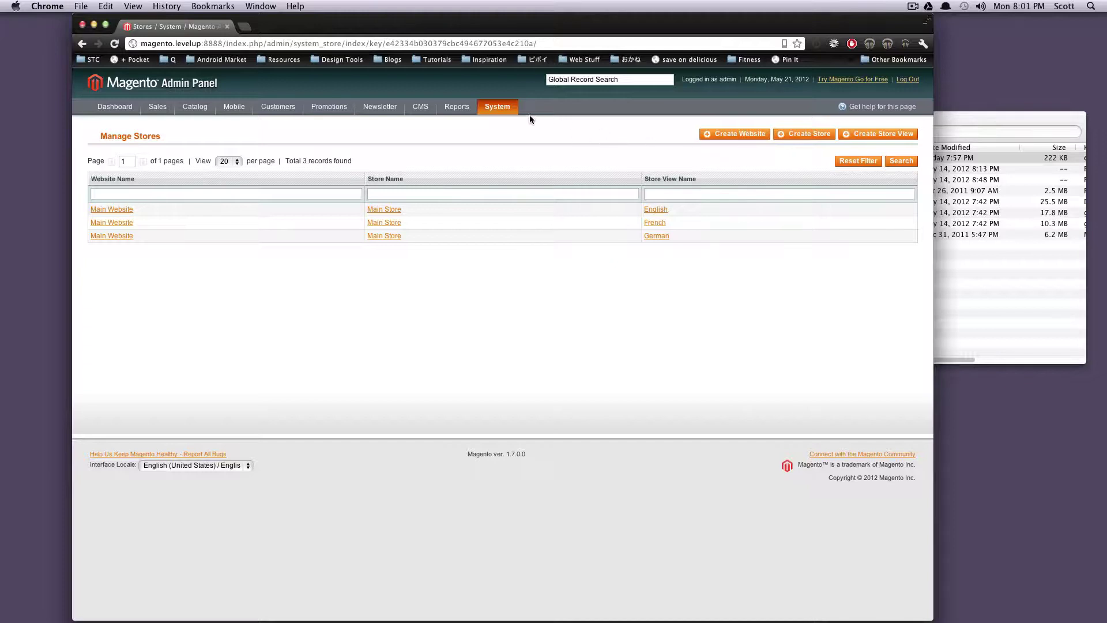
mouse_move(497, 109)
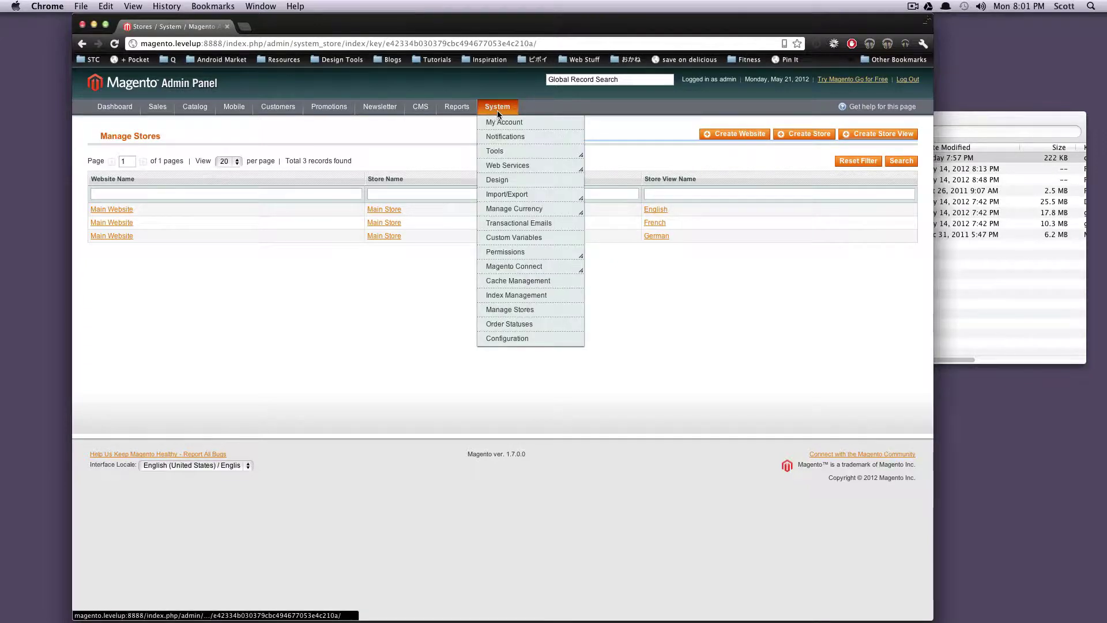
left_click(531, 321)
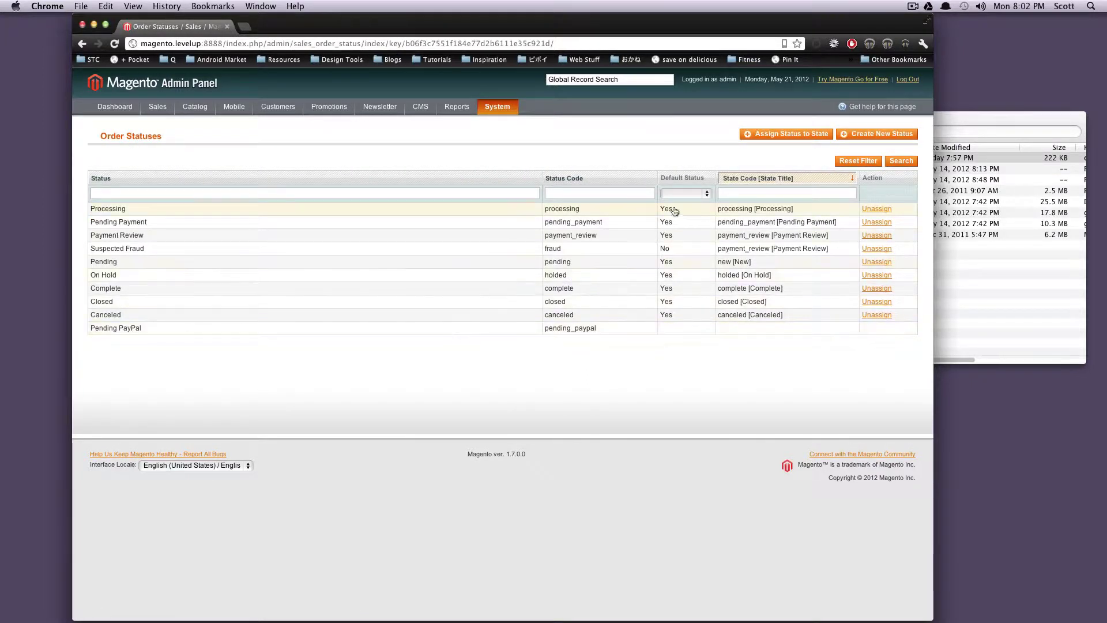
mouse_move(258, 110)
mouse_move(491, 104)
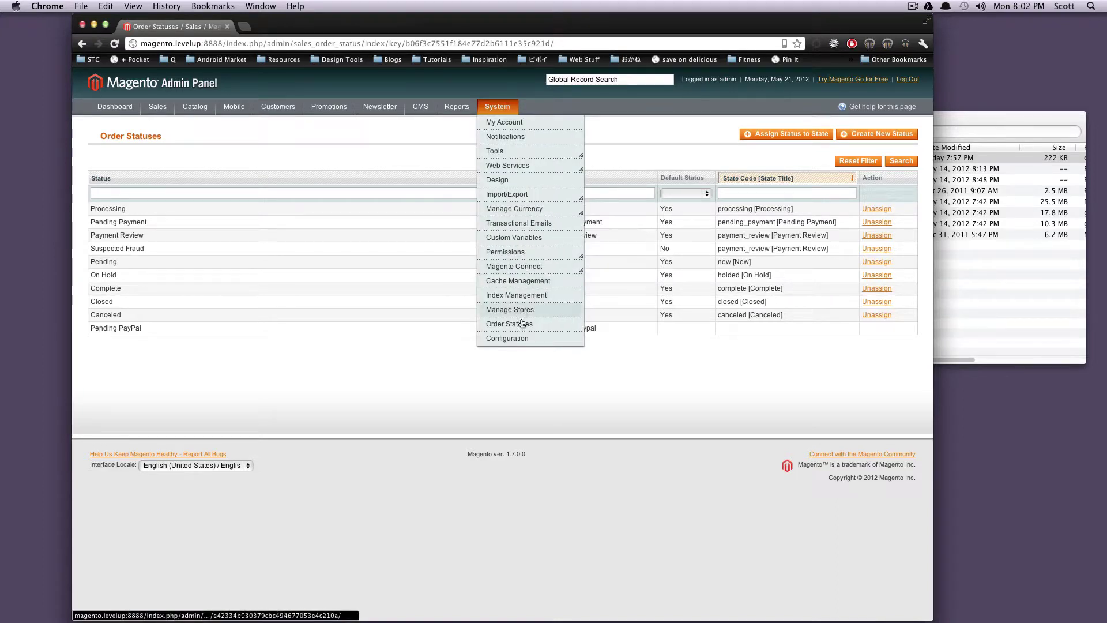
Step: Open System > Configuration at its General settings section
left_click(515, 338)
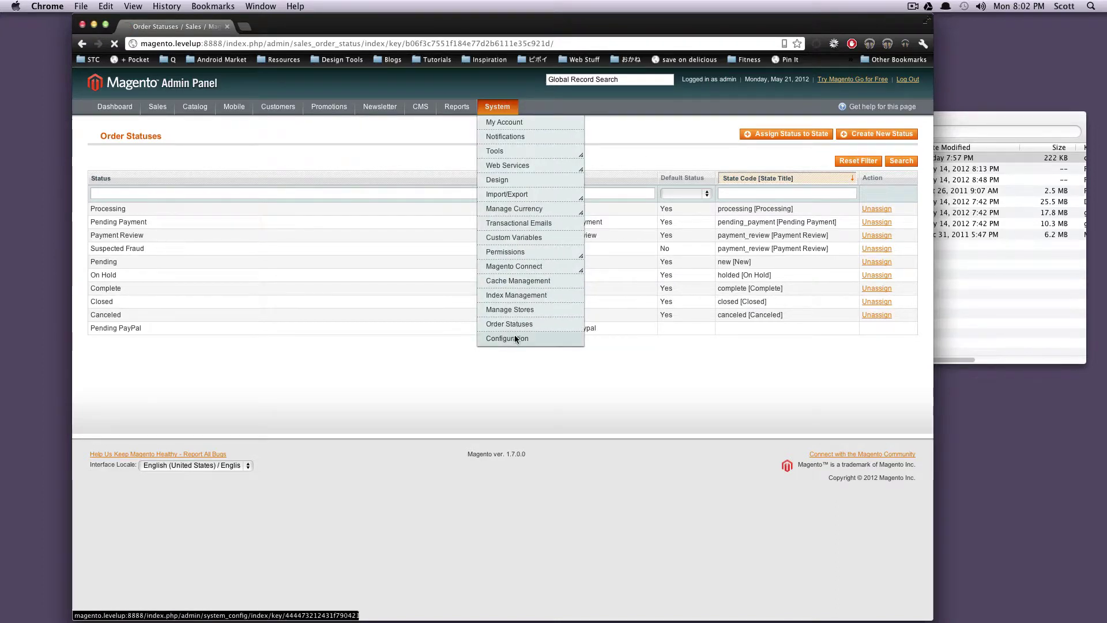